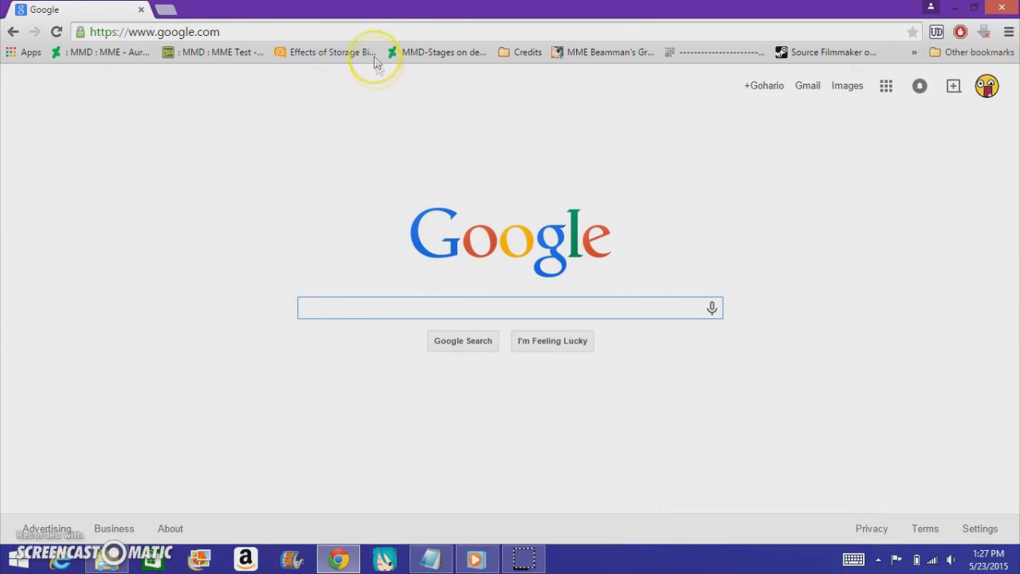
Go to the website learnmmd.com.
left_click(367, 32)
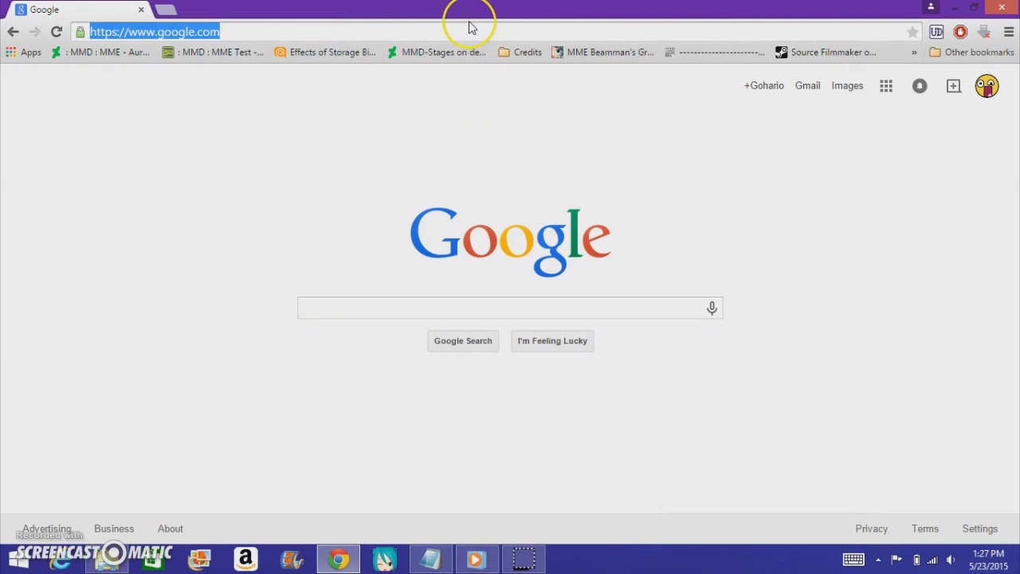
type("learnmmd.c")
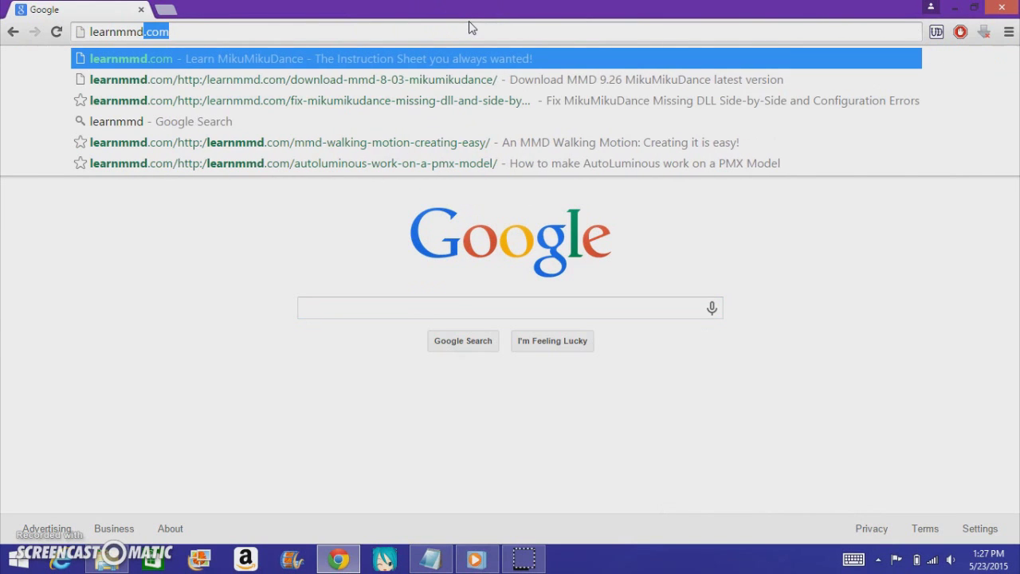
type("om")
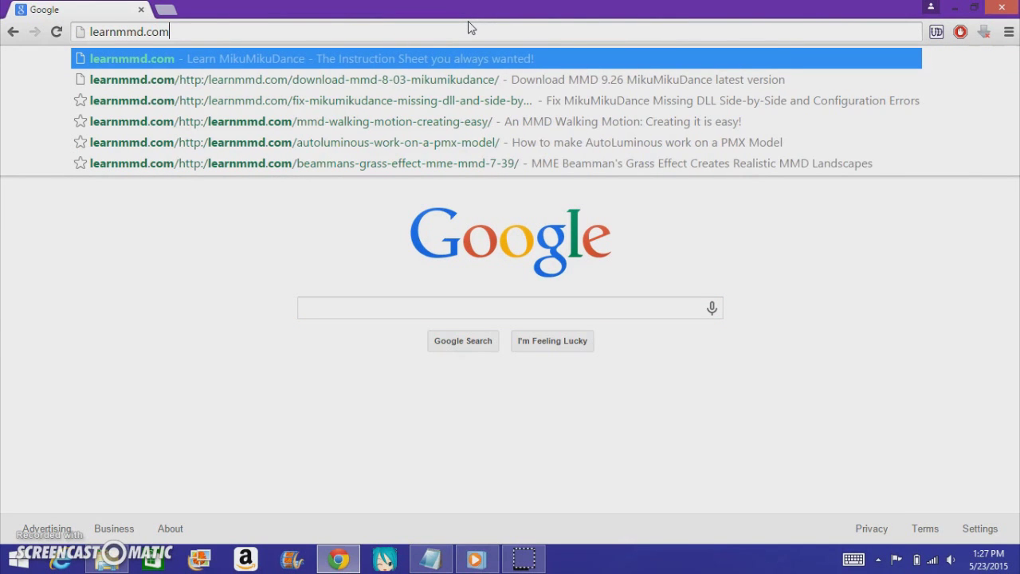
key("Return")
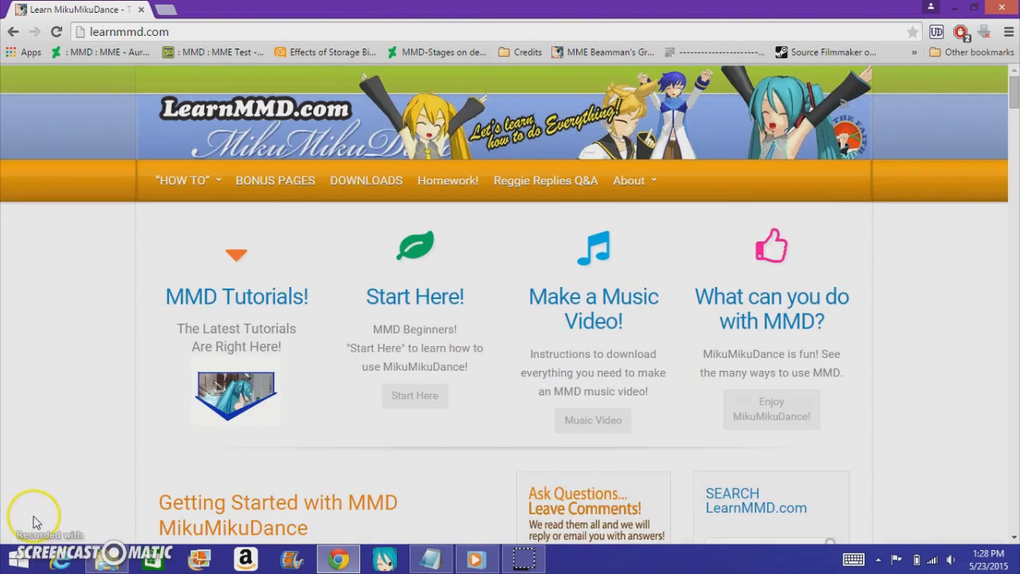
Open the site's DOWNLOADS page and download the MMD 9.26 zip file.
scroll(134, 295, "down", 5)
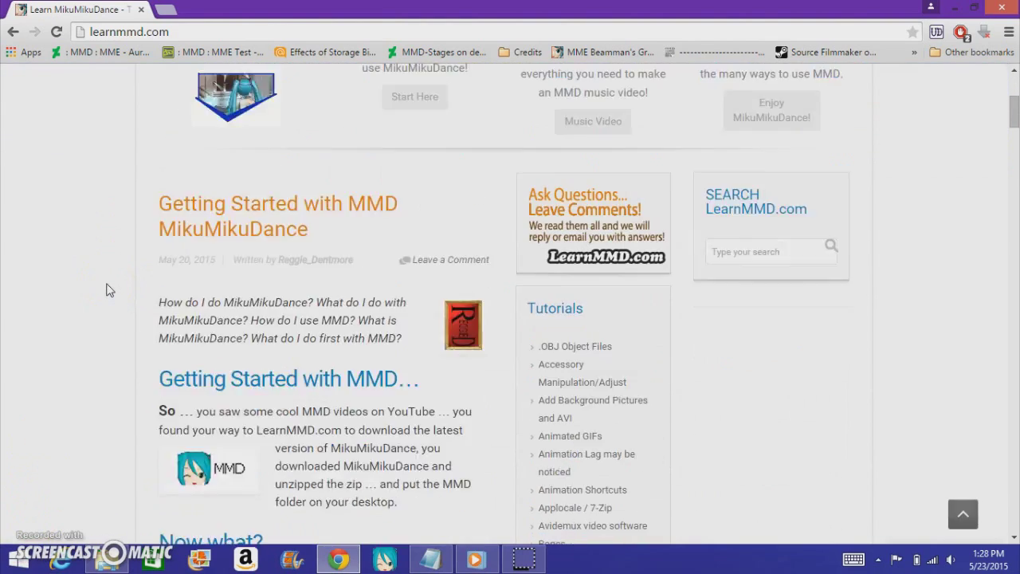
scroll(106, 290, "up", 5)
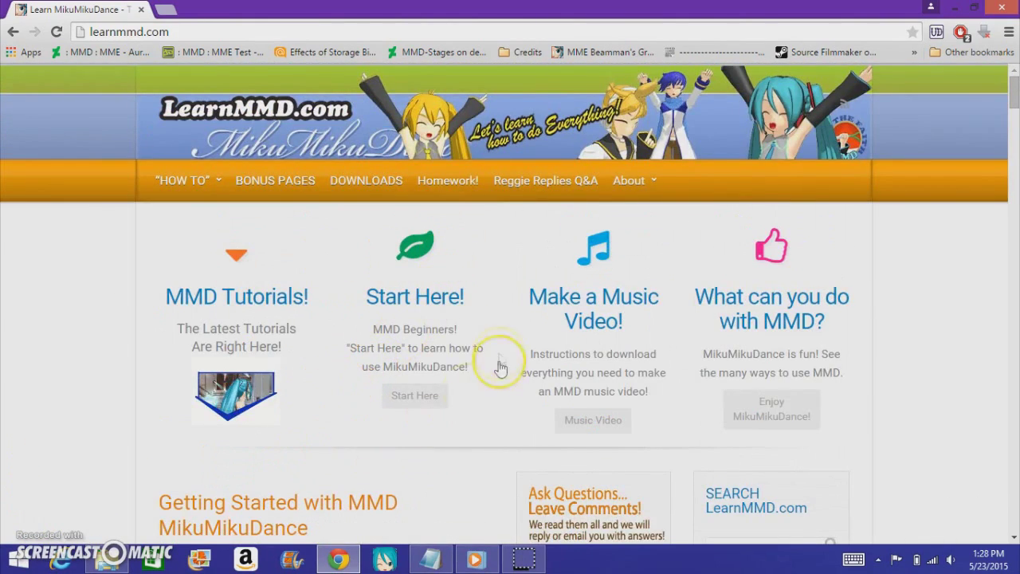
left_click(364, 186)
left_click(189, 250)
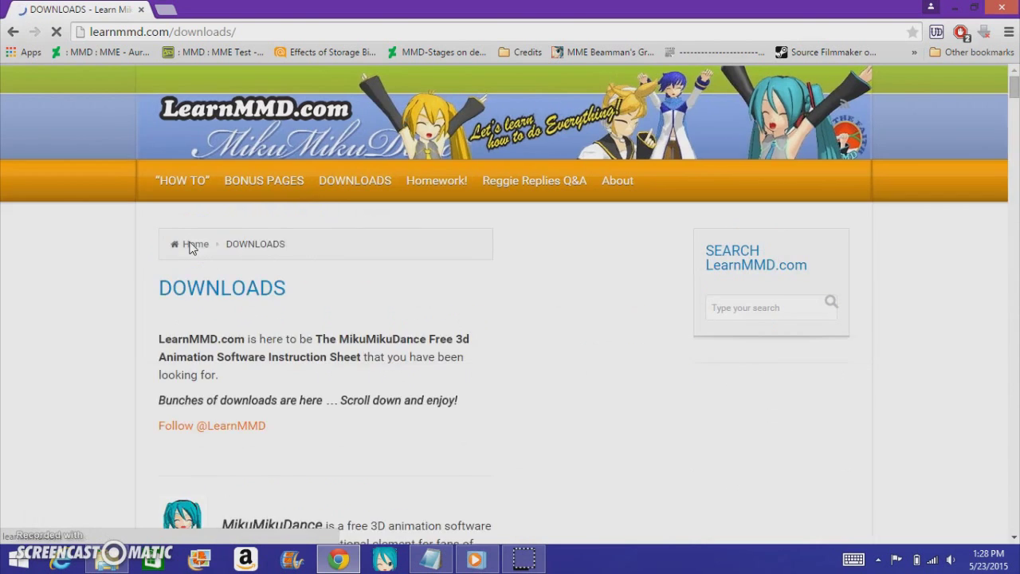
scroll(191, 250, "down", 1)
scroll(191, 249, "down", 3)
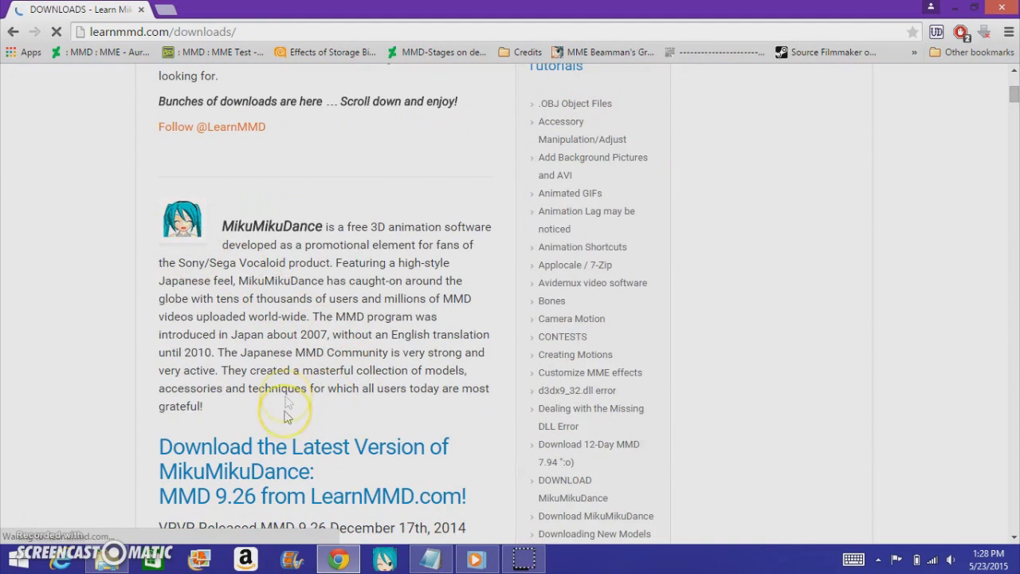
scroll(245, 300, "down", 4)
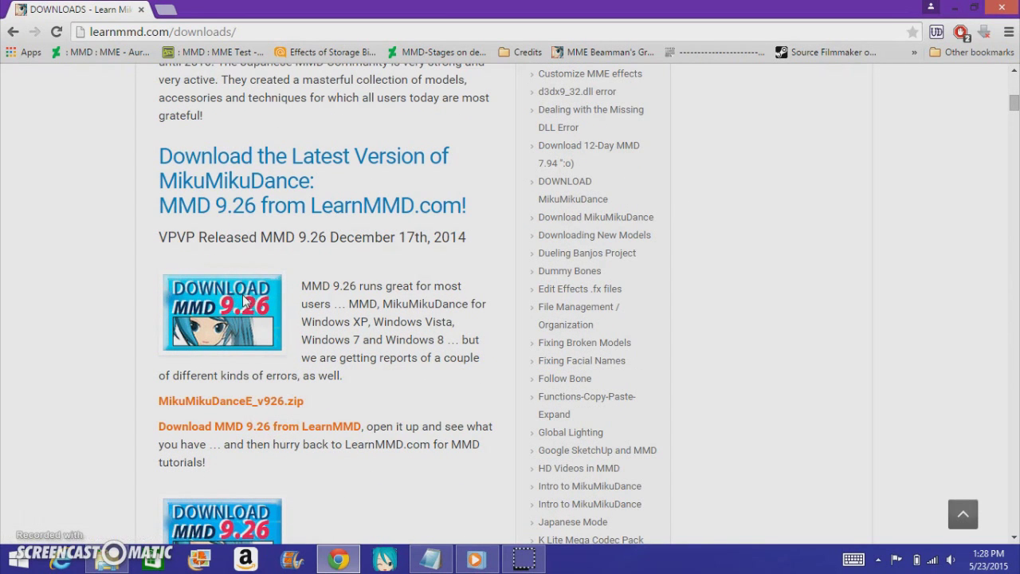
left_click(244, 301)
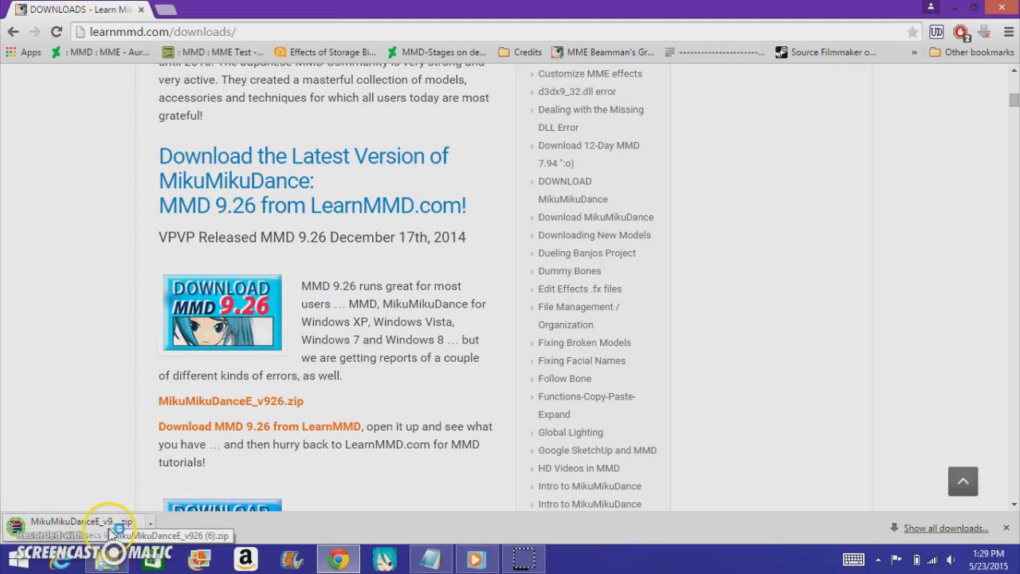
Extract the MikuMikuDance folder from the downloaded archive into the stuffz folder on the Desktop and close the archive.
left_click(35, 522)
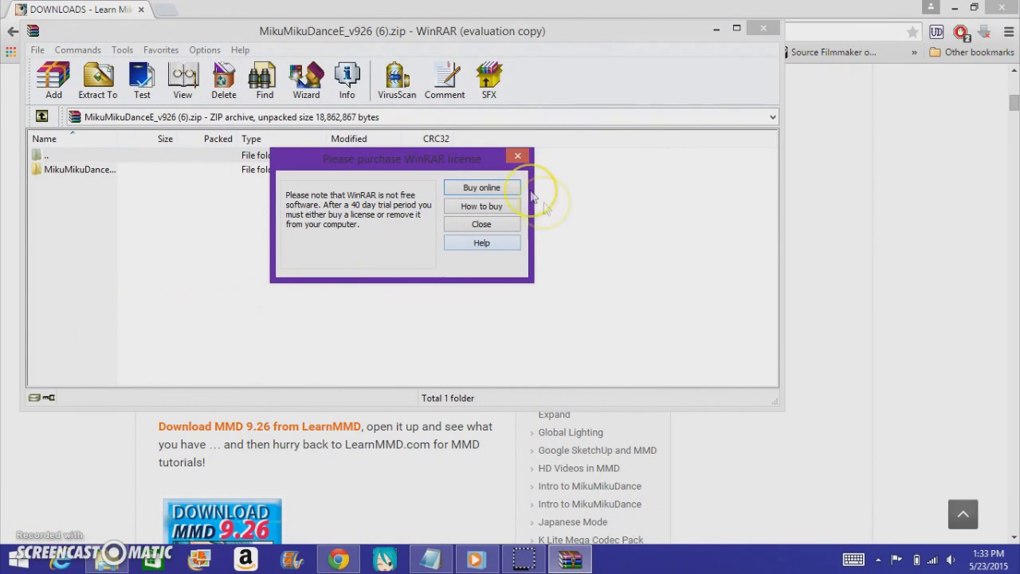
left_click(517, 156)
left_click(82, 169)
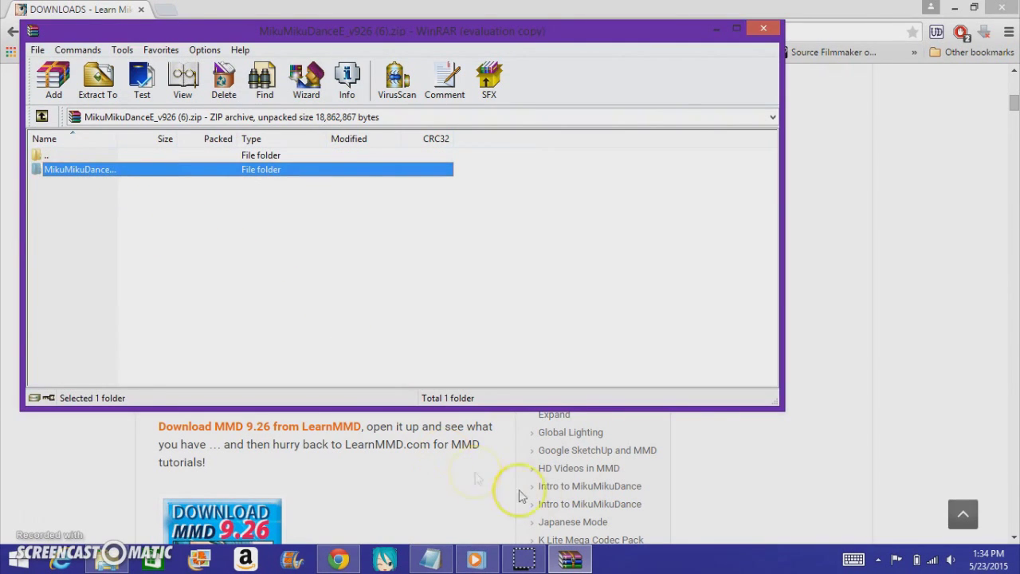
left_click_drag(299, 550, 279, 267)
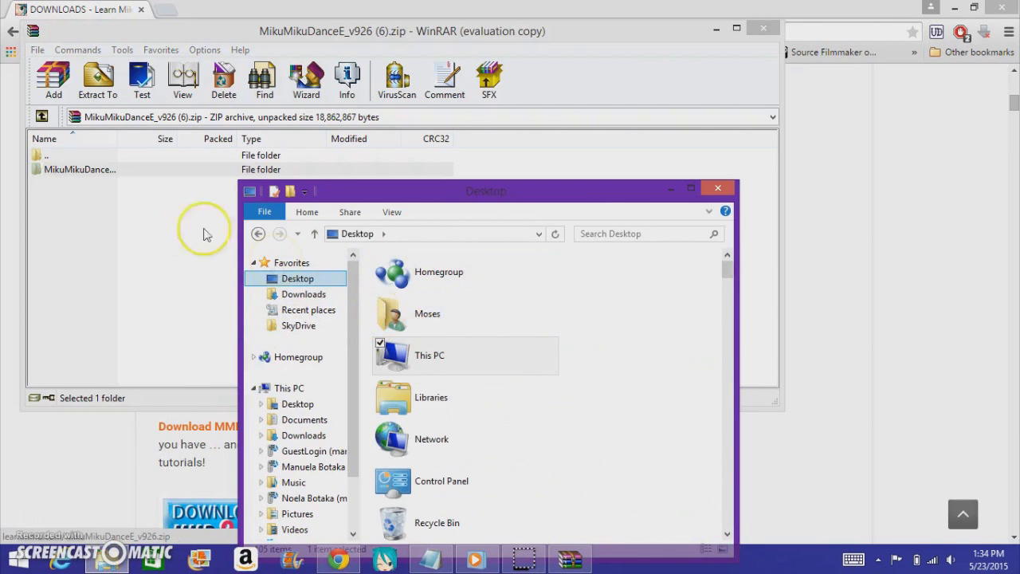
left_click_drag(726, 274, 704, 369)
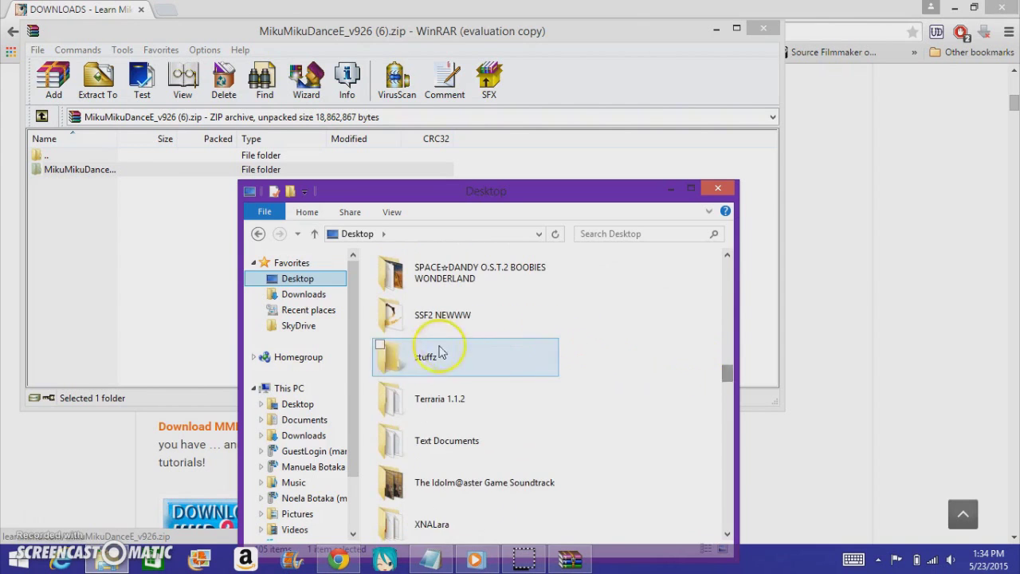
double_click(420, 356)
left_click_drag(80, 170, 508, 449)
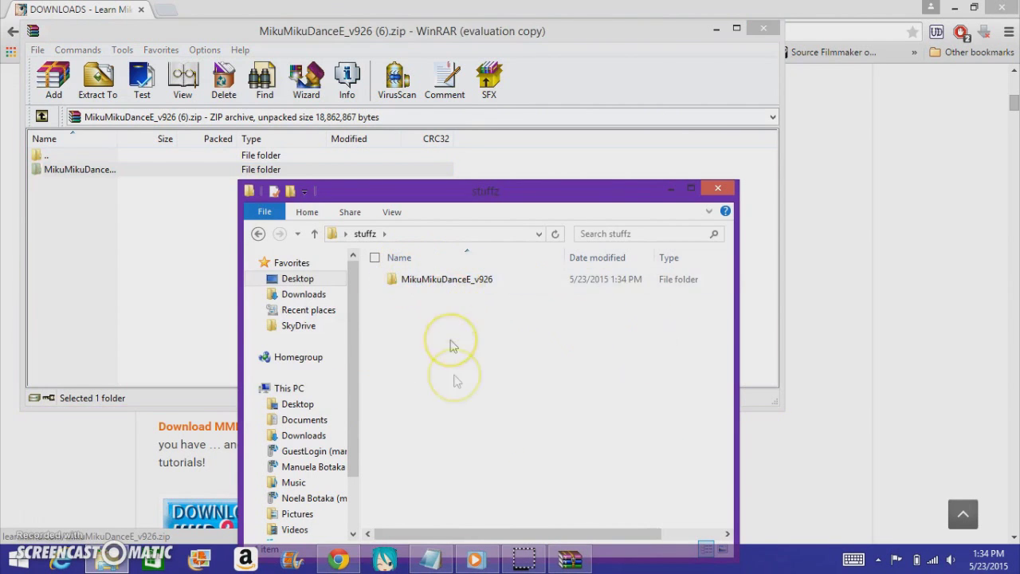
left_click(758, 29)
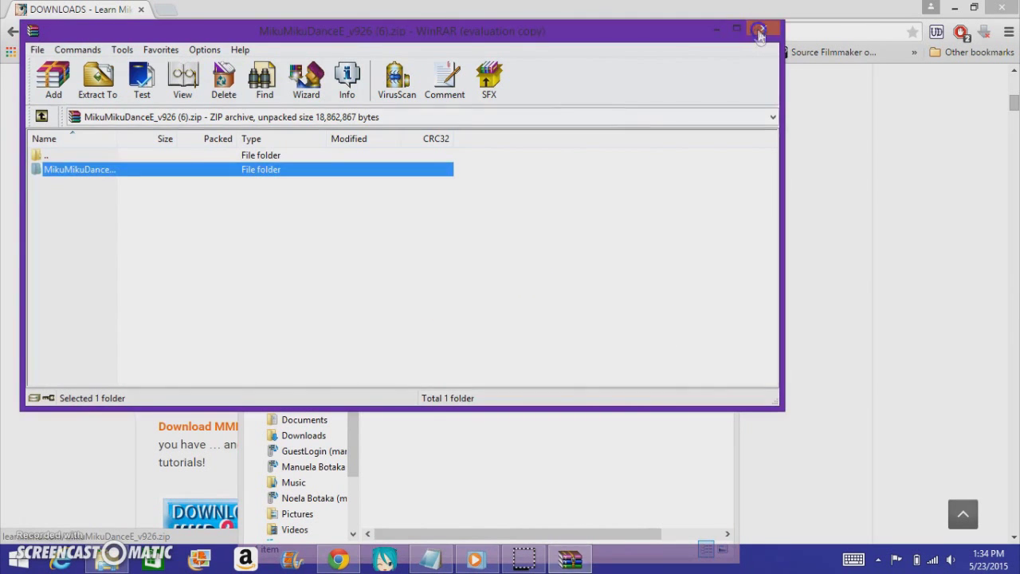
Launch MikuMikuDance from the extracted MikuMikuDanceE_v926 folder and get the file window out of the way.
double_click(430, 281)
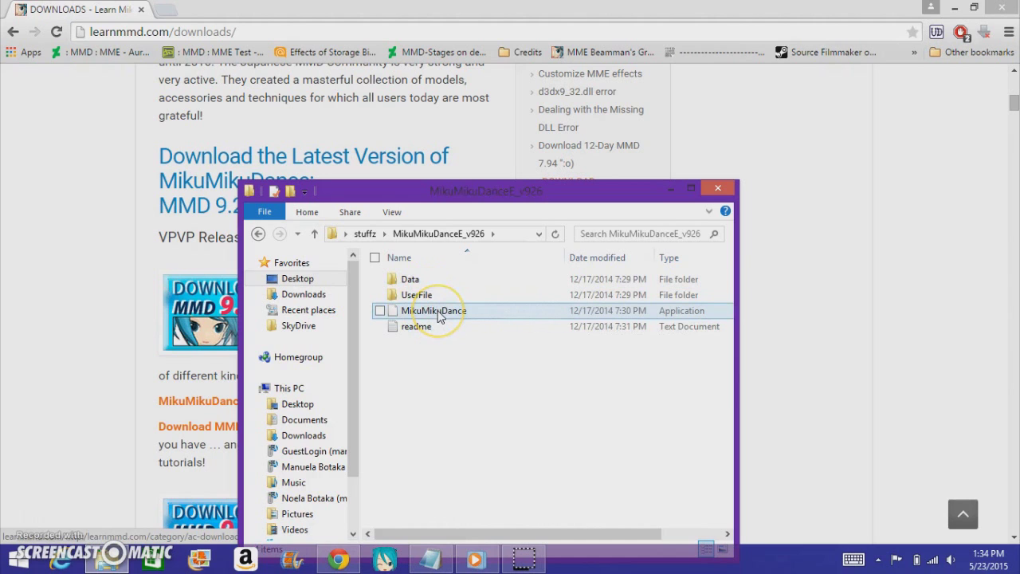
double_click(437, 313)
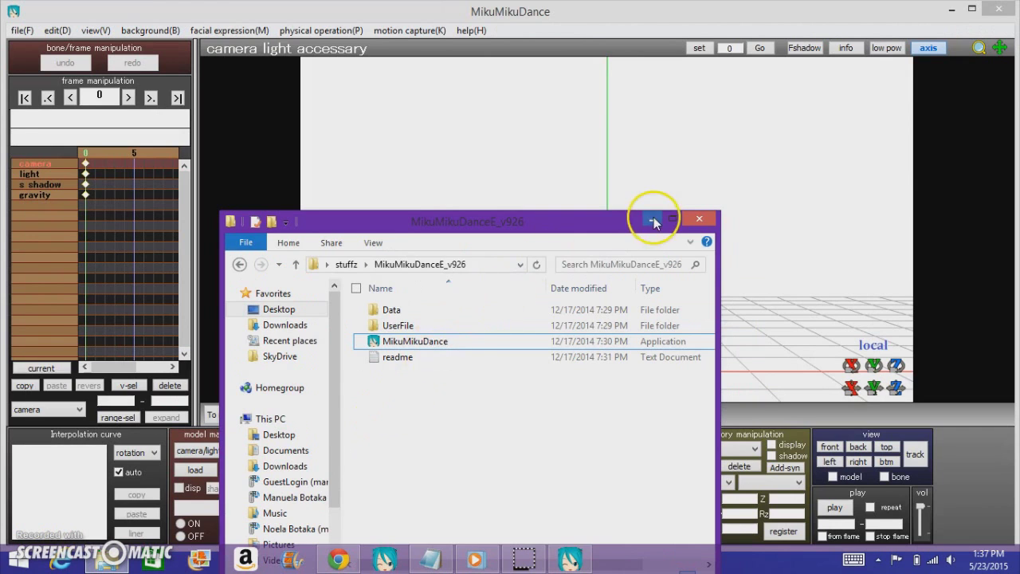
left_click(654, 221)
left_click(592, 244)
Examine the empty stage from several angles and check the list of available models.
right_click_drag(623, 239, 617, 262)
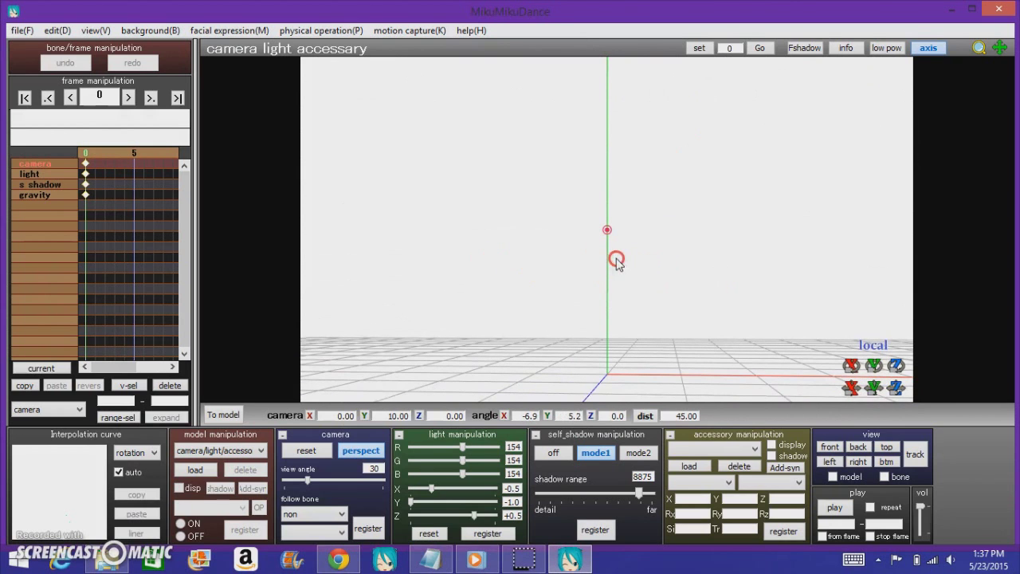
right_click_drag(677, 279, 594, 246)
right_click_drag(772, 250, 671, 303)
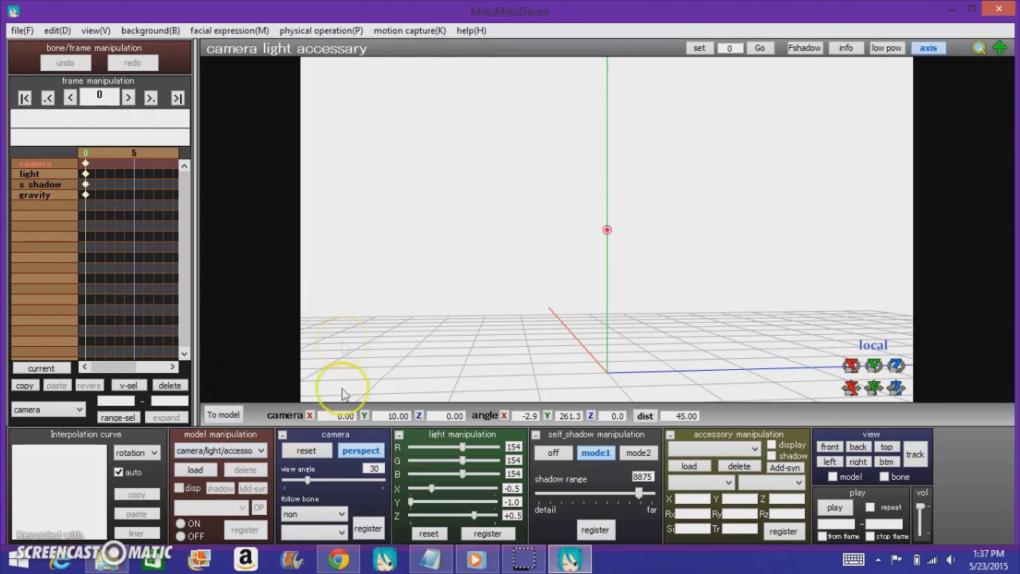
left_click(239, 450)
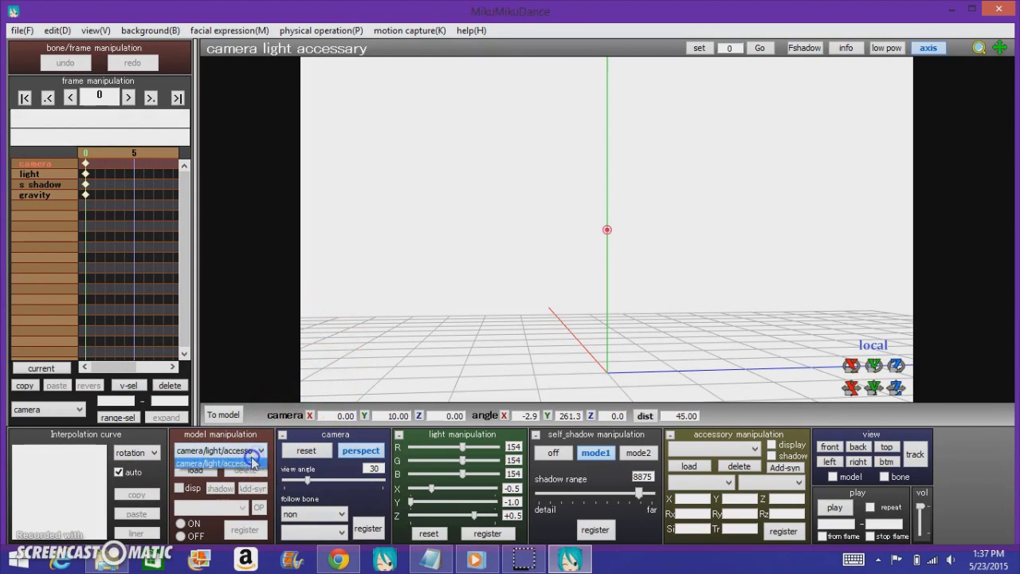
left_click(255, 451)
Set the red value of the light to 151.
middle_click_drag(480, 325, 425, 315)
middle_click_drag(536, 279, 486, 291)
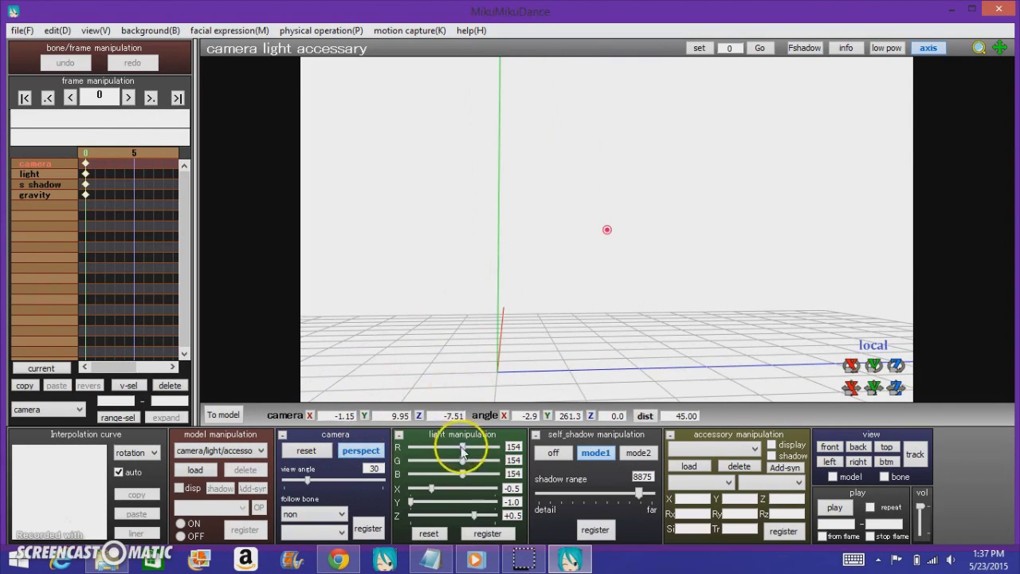
left_click_drag(462, 447, 444, 448)
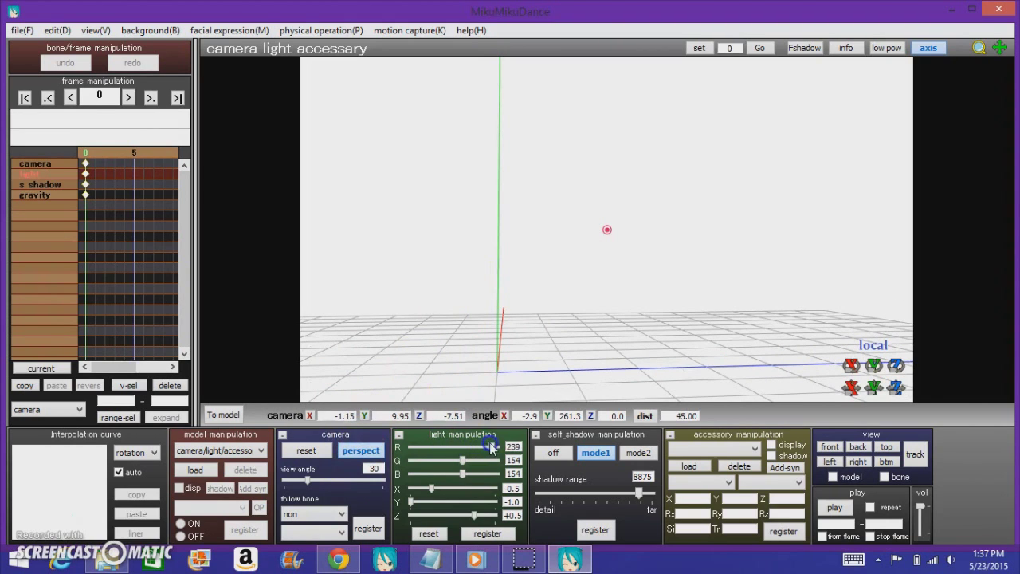
right_click_drag(688, 312, 610, 346)
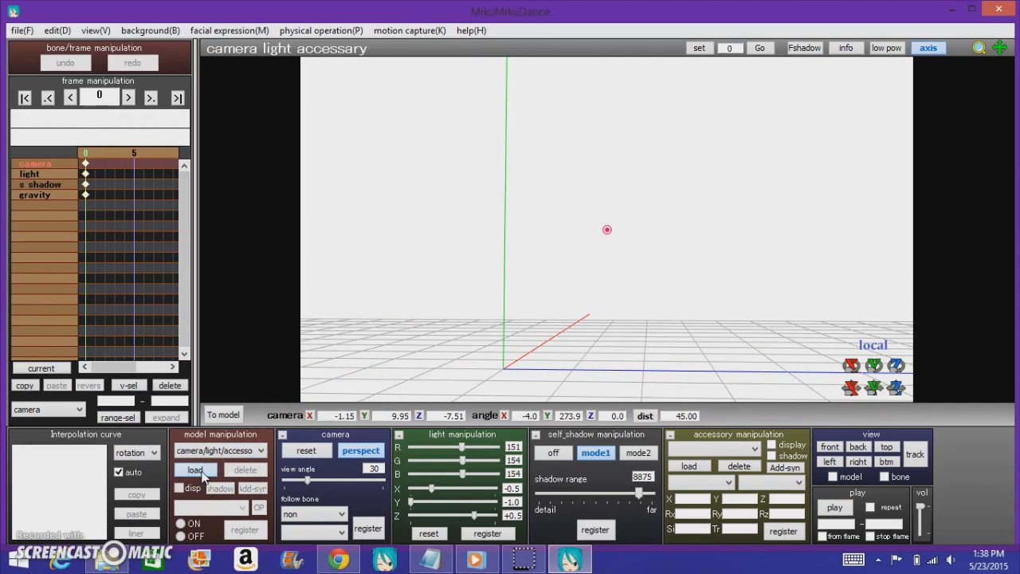
Load the KAITO.pmd model from the UserFile Model folder into the scene.
left_click(199, 471)
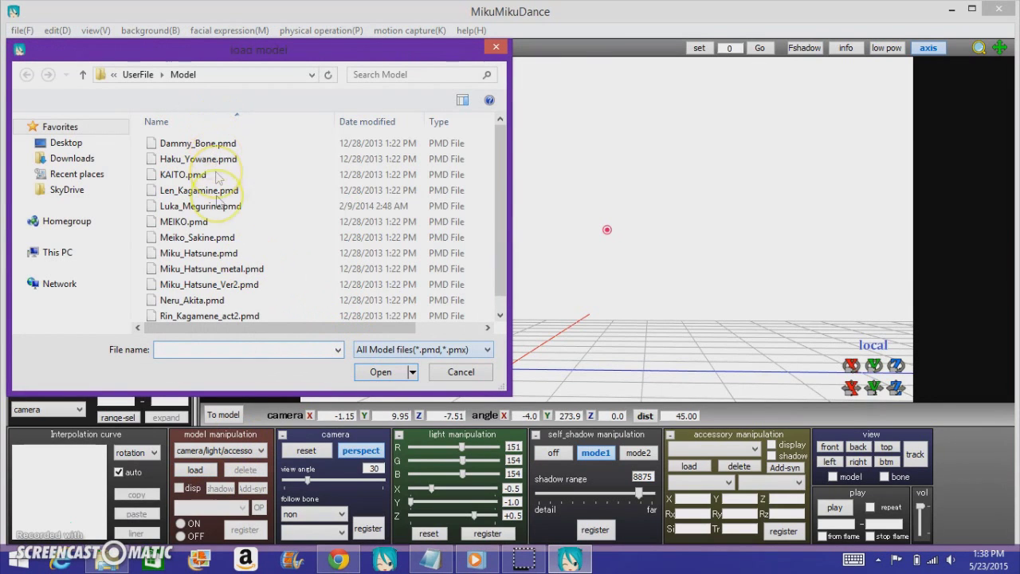
left_click_drag(499, 175, 492, 219)
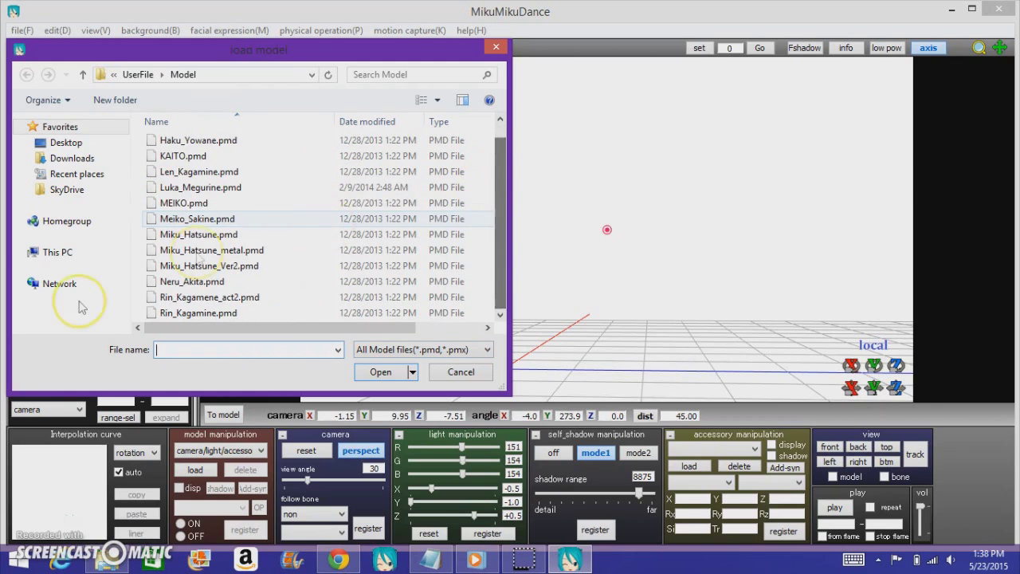
left_click_drag(499, 200, 495, 173)
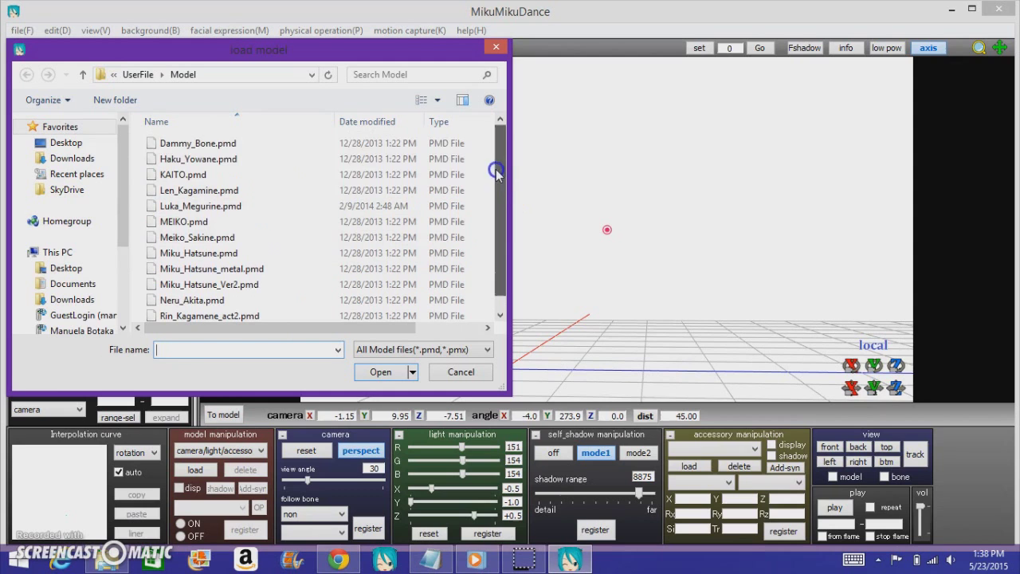
double_click(209, 176)
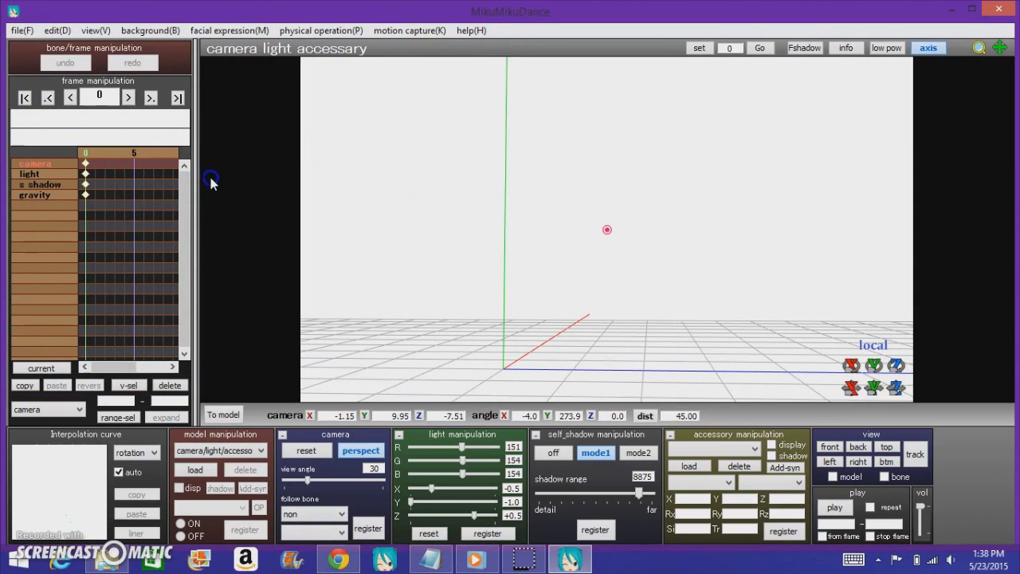
left_click(523, 347)
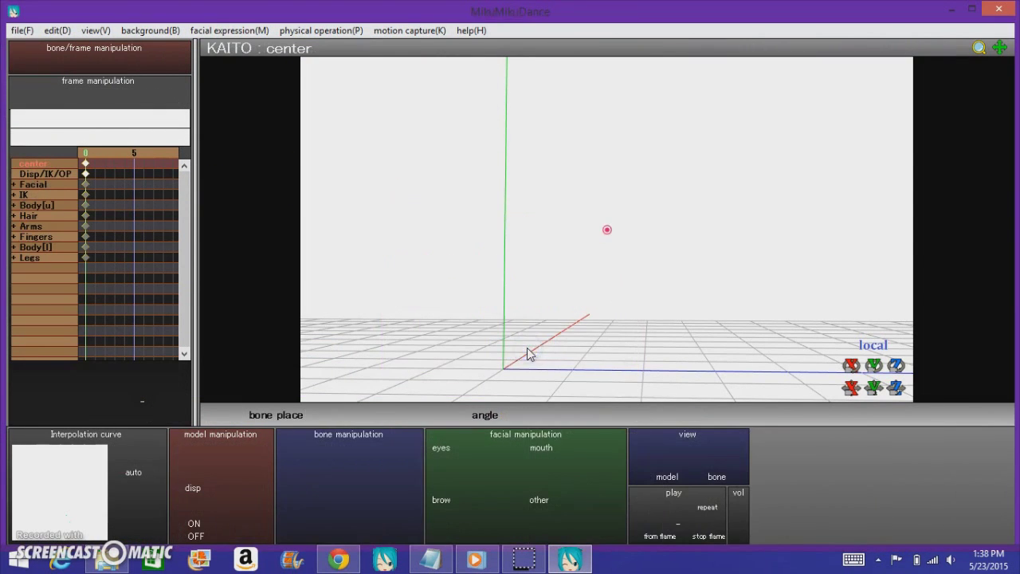
Turn on bone selection for KAITO and select the left upper arm bone, arm_L, at the shoulder.
right_click_drag(537, 294, 487, 298)
left_click(311, 451)
right_click_drag(645, 275, 613, 251)
scroll(614, 251, "down", 2)
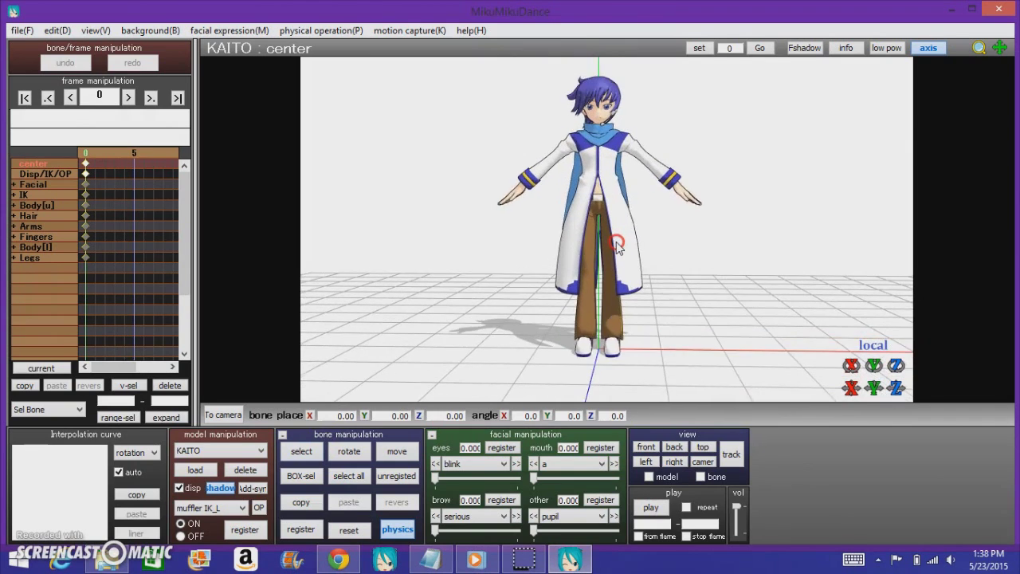
right_click_drag(612, 247, 619, 250)
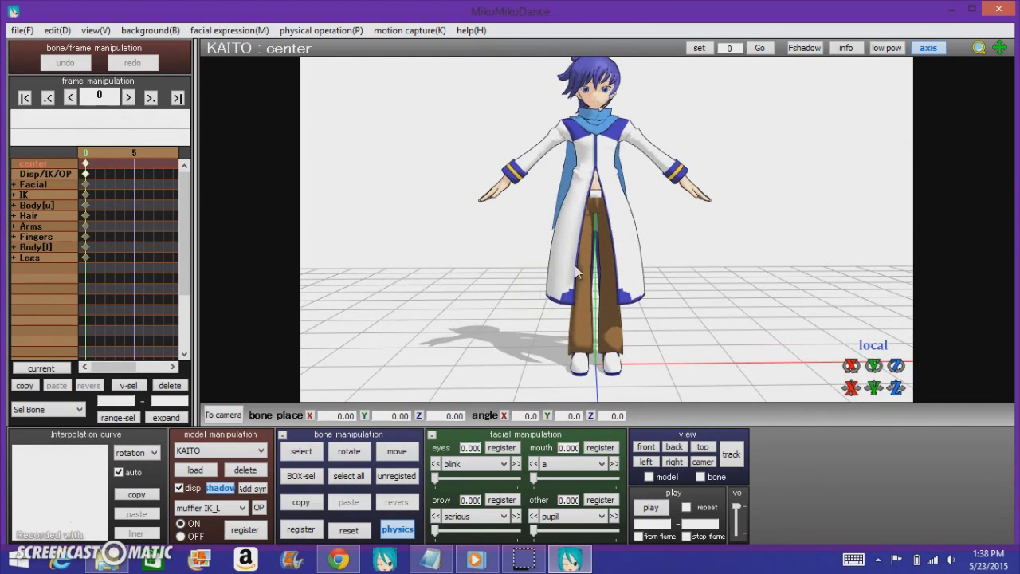
left_click(302, 451)
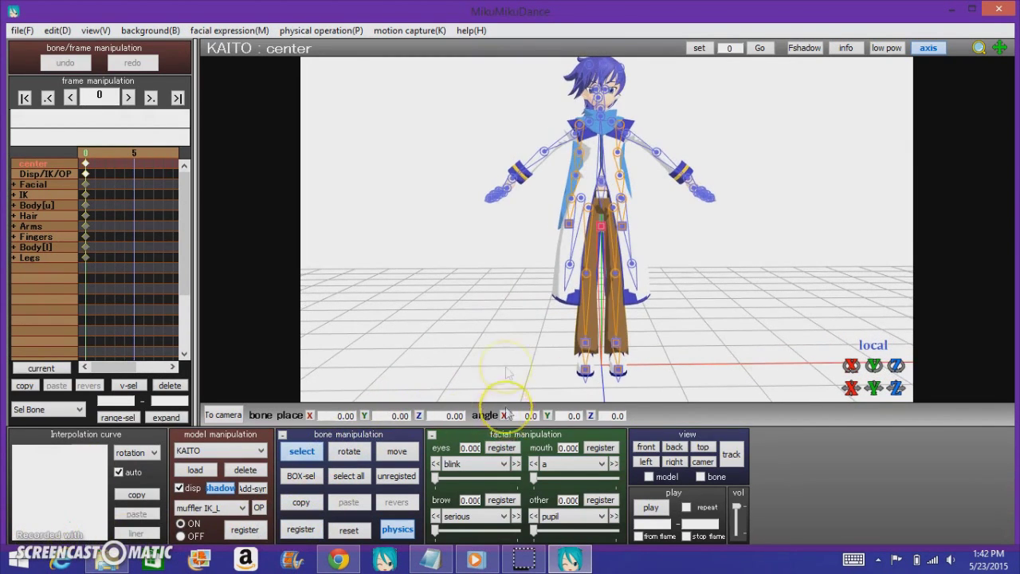
right_click_drag(492, 405, 530, 260)
middle_click_drag(607, 236, 608, 268)
scroll(610, 273, "up", 10)
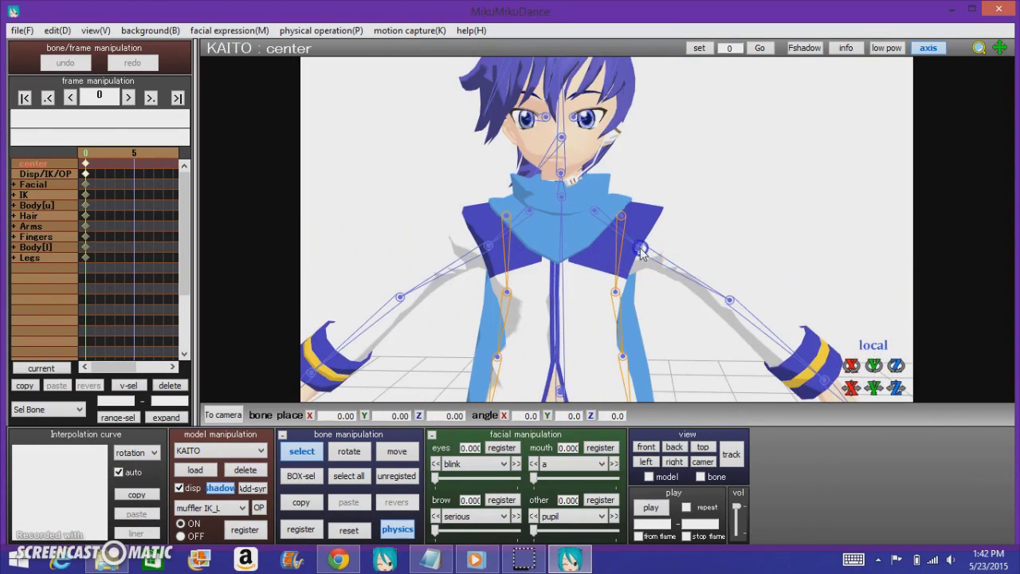
left_click(642, 251)
Rotate KAITO's left arm bone slightly around its local Y axis, to a Y angle of about 6.9, and hide the bones.
right_click_drag(641, 251, 618, 283)
right_click_drag(568, 186, 629, 232)
right_click_drag(655, 296, 703, 241)
left_click_drag(874, 368, 448, 389)
left_click(317, 451)
mouse_move(874, 366)
left_mouse_down()
mouse_move(874, 351)
mouse_move(873, 364)
left_mouse_up()
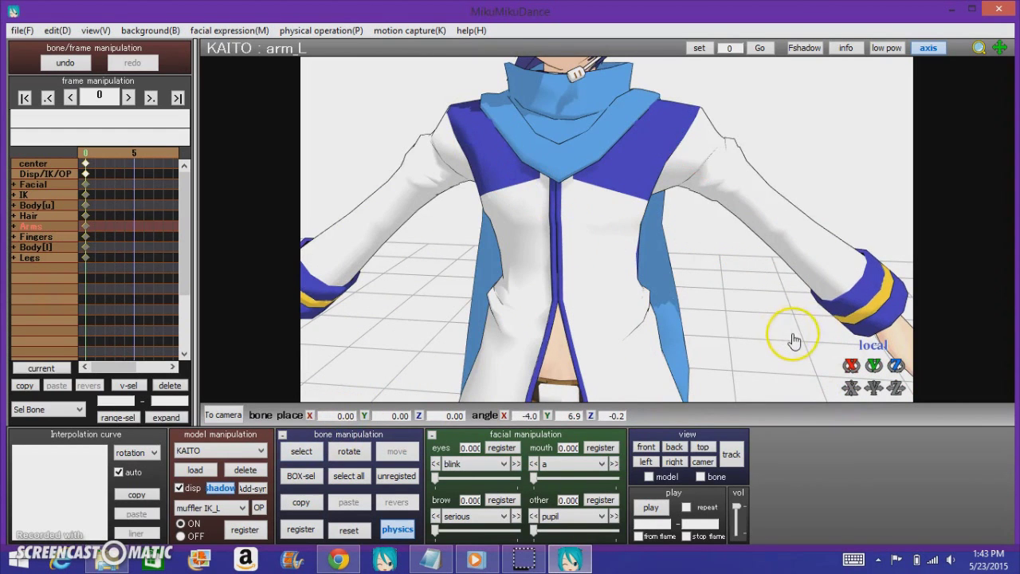
scroll(789, 338, "down", 5)
right_click_drag(769, 327, 654, 334)
middle_click_drag(654, 333, 582, 400)
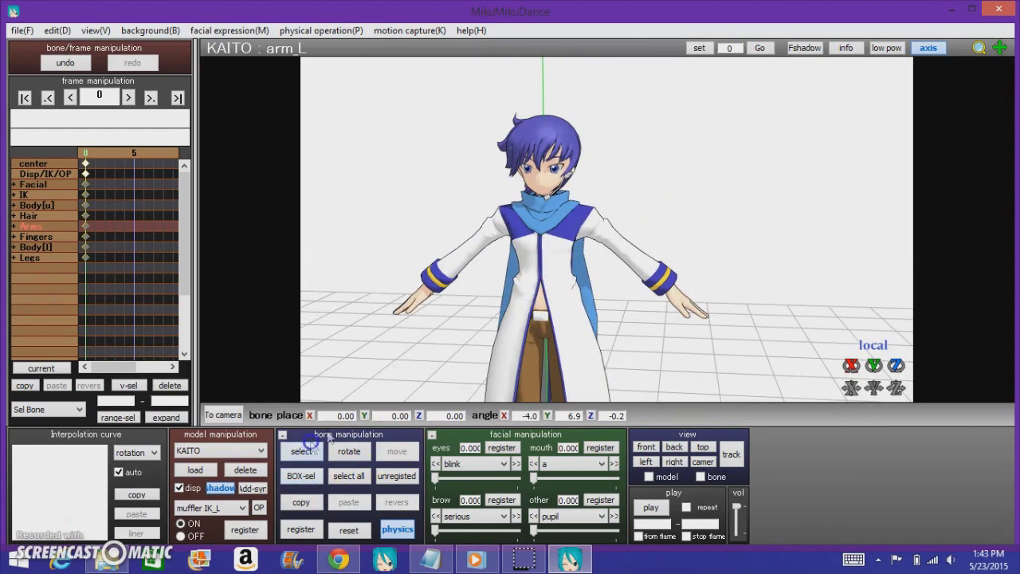
Show KAITO's bones and rotate the left arm bone arm_L around its local X and Z axes to about X -1.7, Y 3.0, Z -13.2.
left_click(311, 448)
left_click(583, 227)
left_click_drag(647, 267, 603, 201)
left_click(849, 367)
left_click_drag(894, 367, 573, 211)
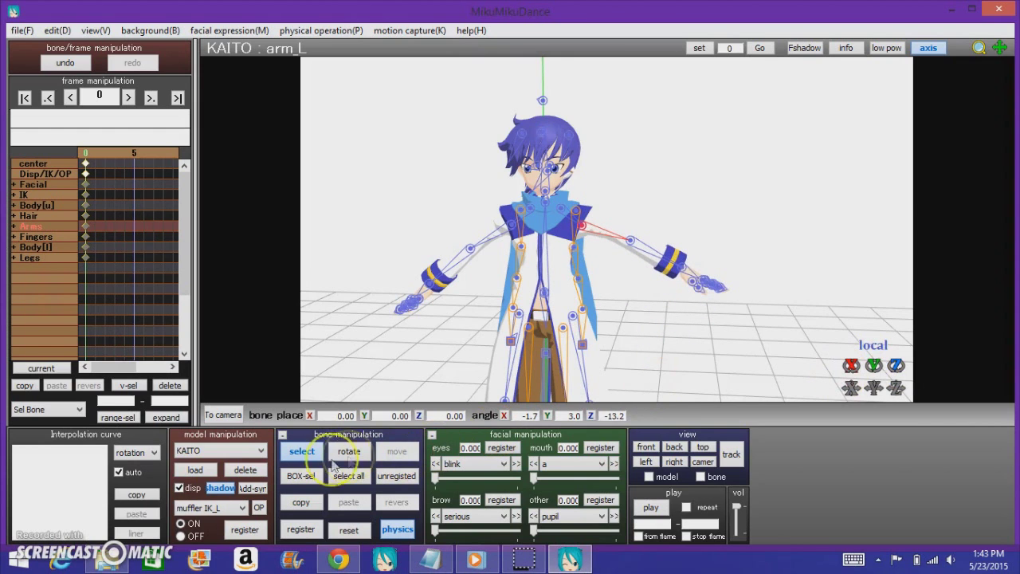
Rotate arm_L freehand with the Rotate tool's ring handles at the shoulder to about X 1.1, Y -2.8, Z -18.5.
left_click(348, 451)
scroll(604, 221, "up", 5)
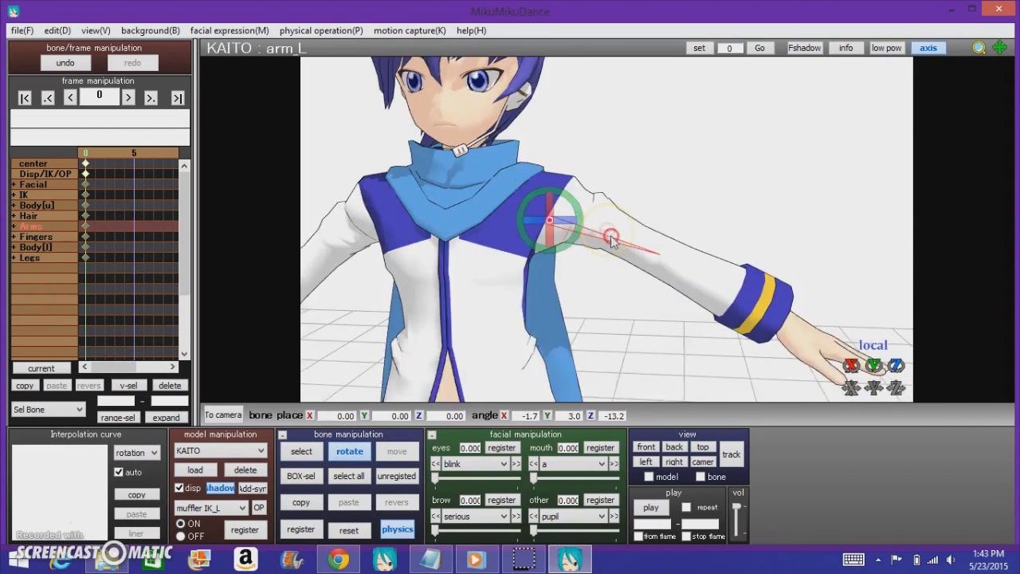
left_click_drag(611, 244, 597, 260)
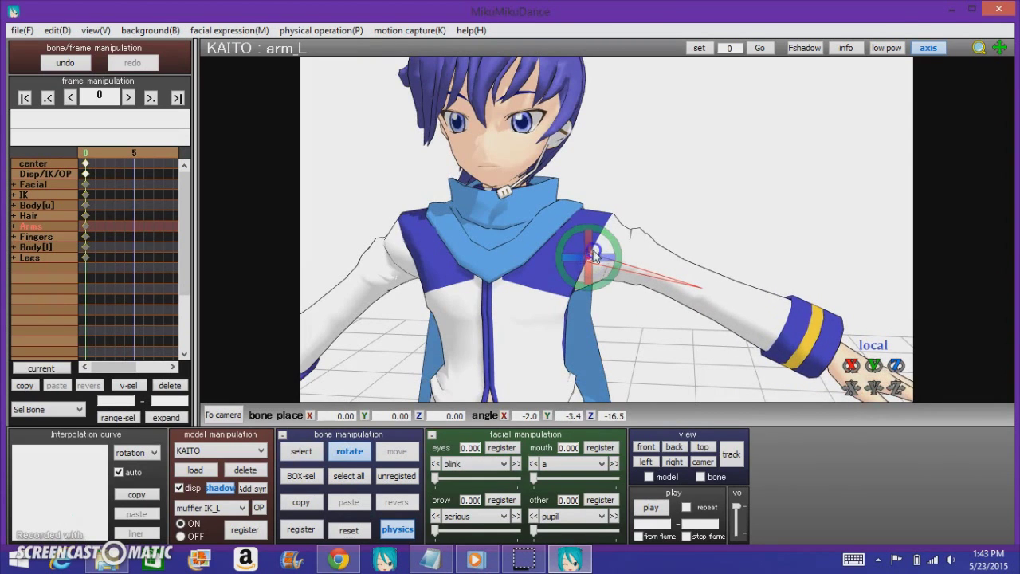
right_click_drag(683, 236, 629, 231)
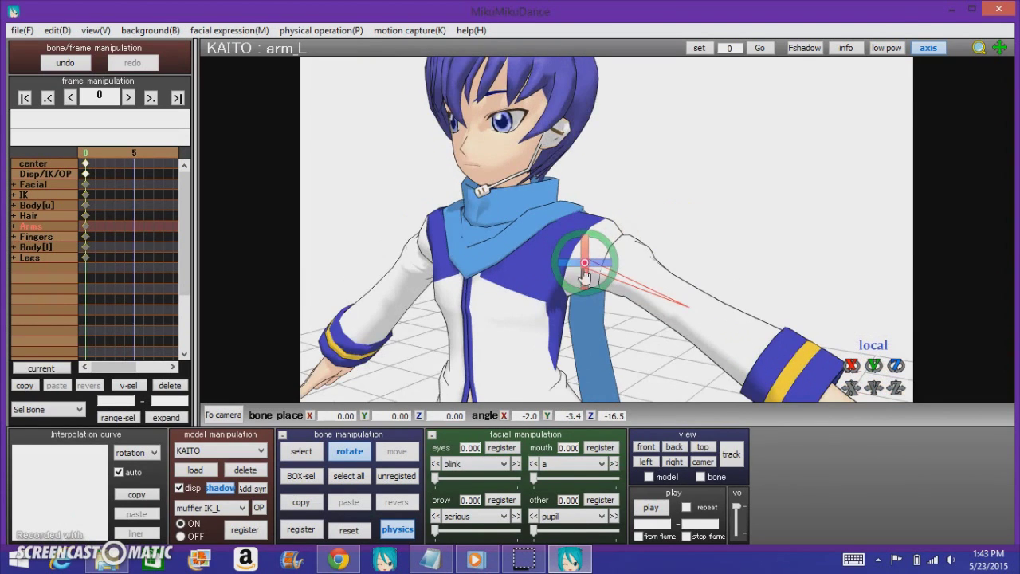
right_click_drag(568, 273, 526, 271)
mouse_move(588, 271)
left_mouse_down()
mouse_move(617, 266)
mouse_move(587, 278)
left_mouse_up()
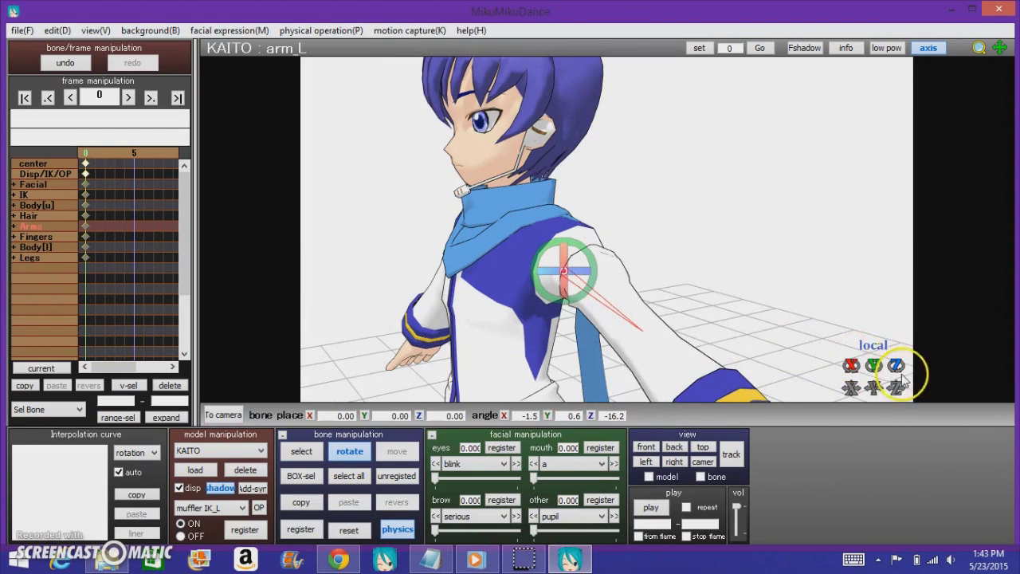
left_click_drag(607, 231, 528, 287)
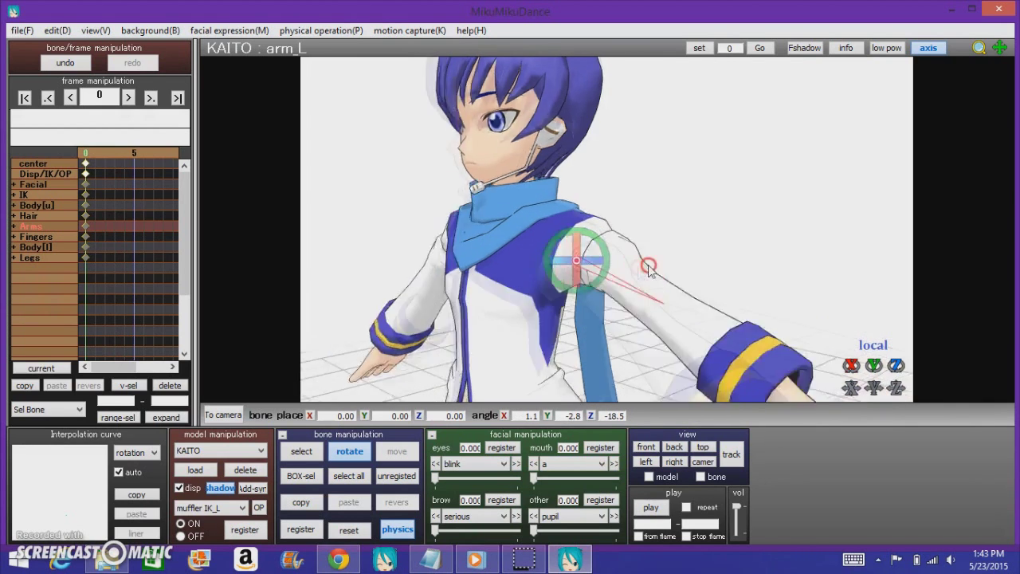
scroll(412, 349, "down", 5)
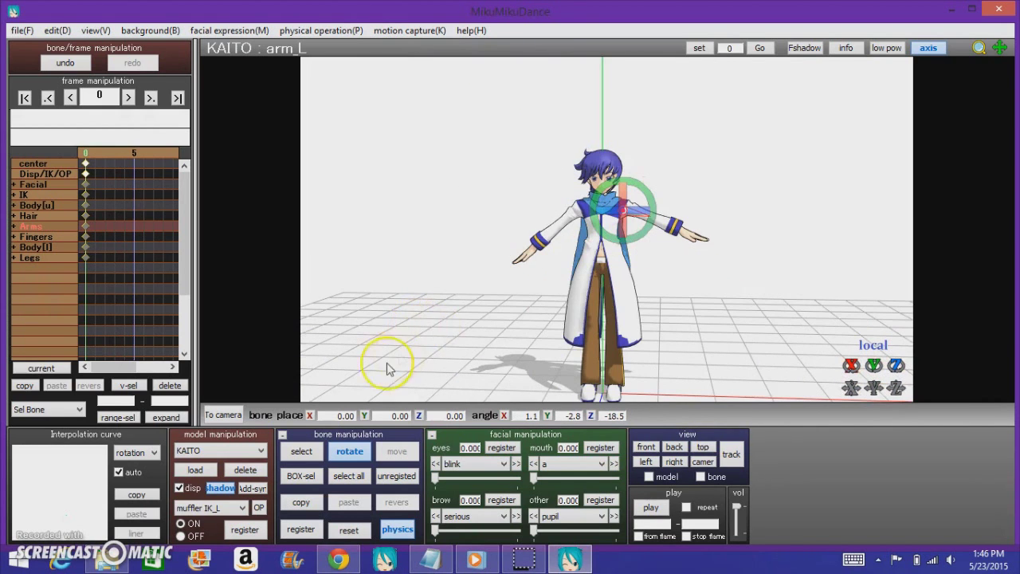
scroll(697, 316, "up", 5)
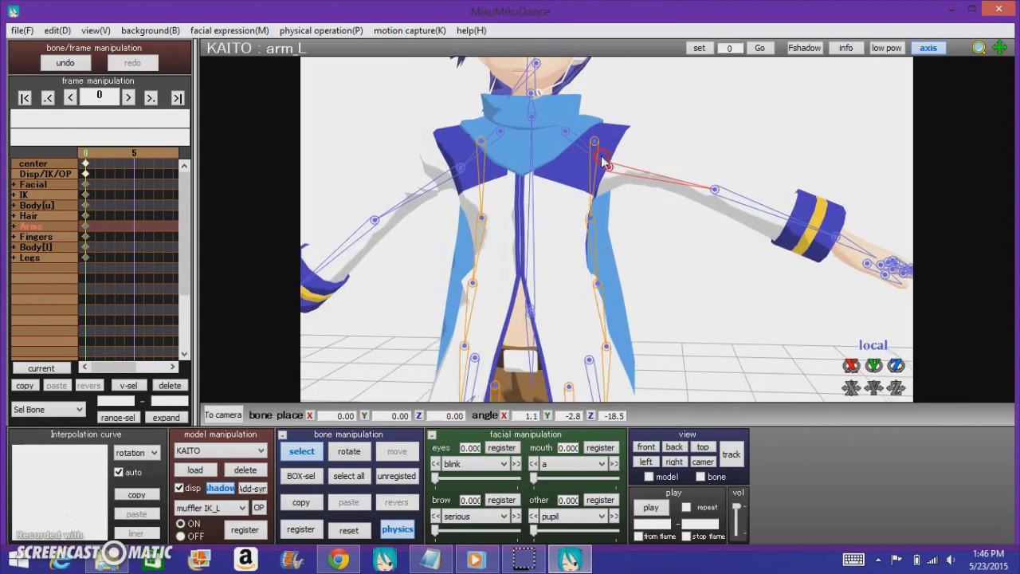
middle_click_drag(603, 157, 615, 171)
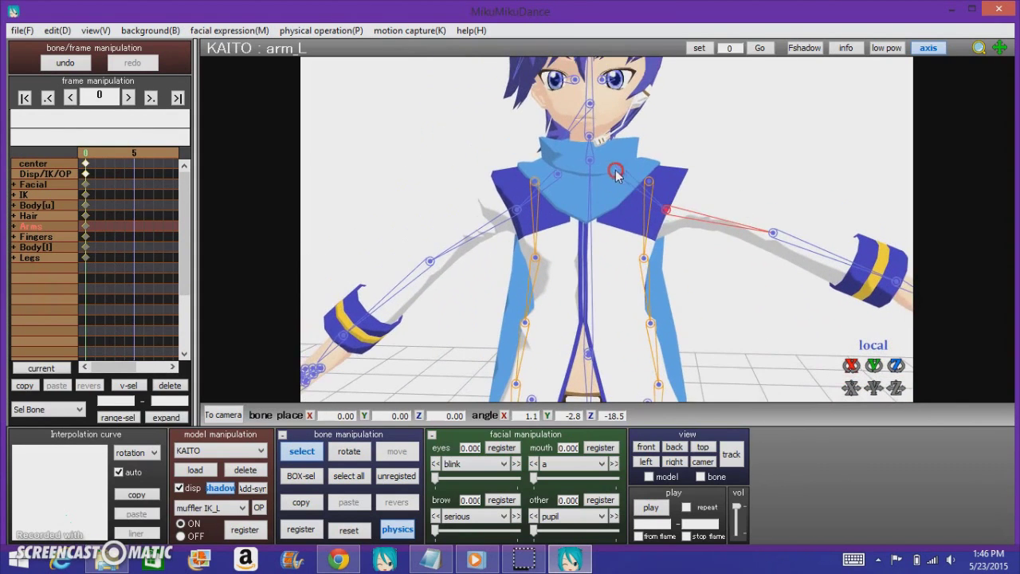
scroll(757, 296, "down", 5)
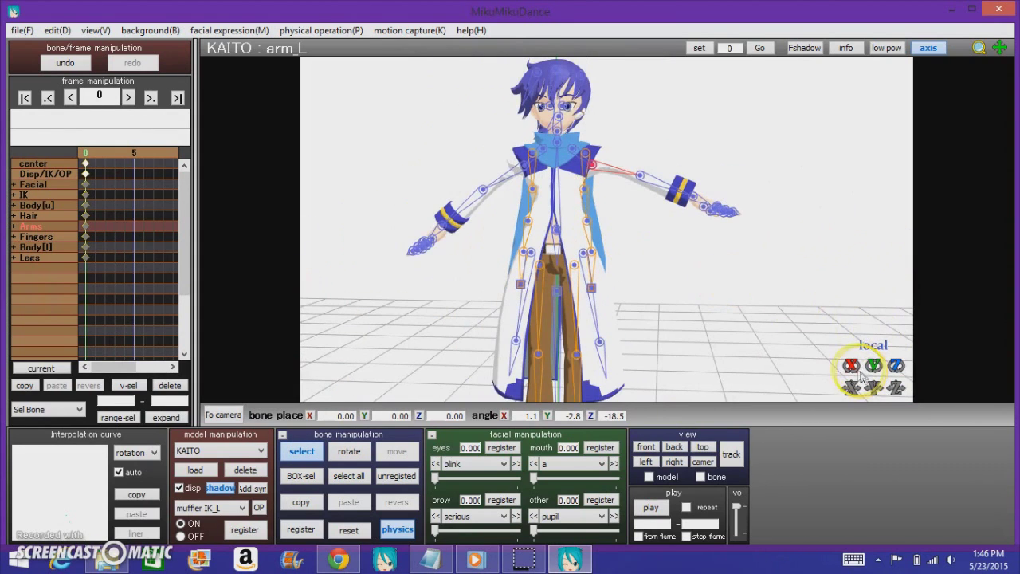
right_click_drag(566, 349, 584, 328)
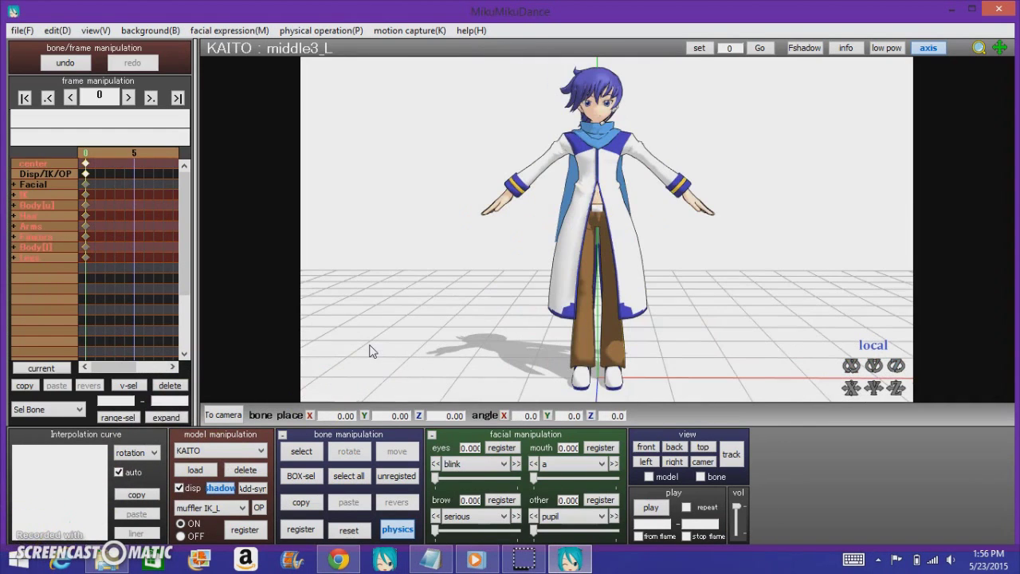
Show KAITO's bones and select the center bone between the upper legs.
left_click(302, 451)
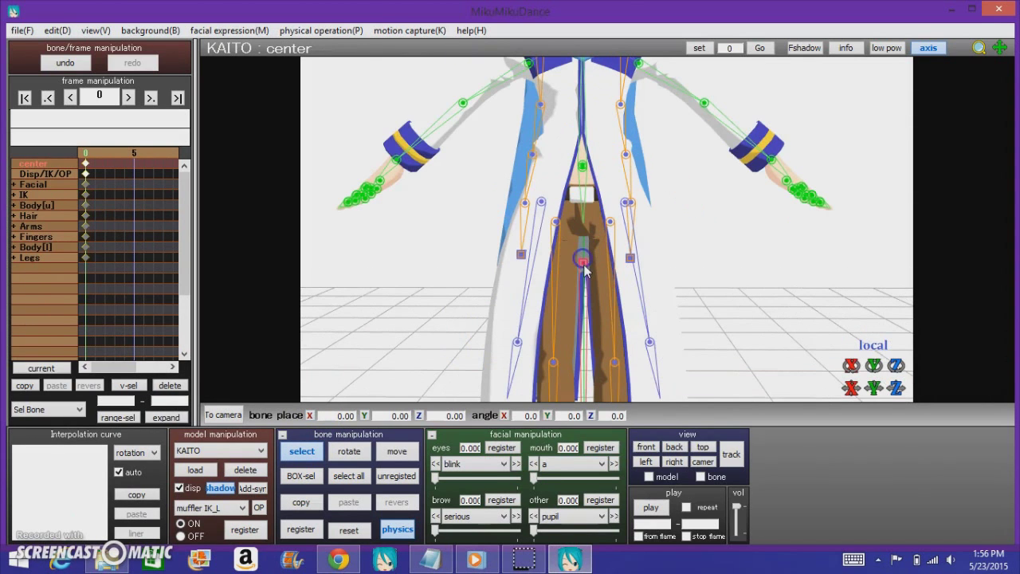
scroll(608, 244, "up", 5)
scroll(566, 287, "down", 3)
middle_click_drag(606, 230, 600, 146)
scroll(617, 225, "down", 3)
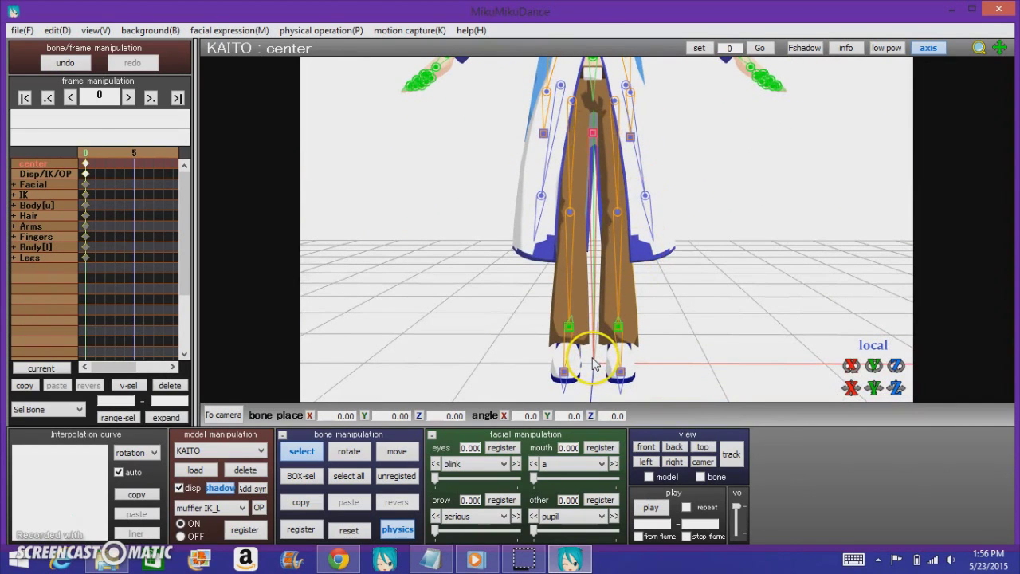
Rotate the center bone around its local Y axis to an angle of about 6.3.
right_click_drag(605, 354, 690, 338)
mouse_move(871, 372)
left_mouse_down()
mouse_move(871, 350)
mouse_move(871, 377)
left_mouse_up()
scroll(606, 267, "down", 5)
middle_click_drag(588, 258, 581, 317)
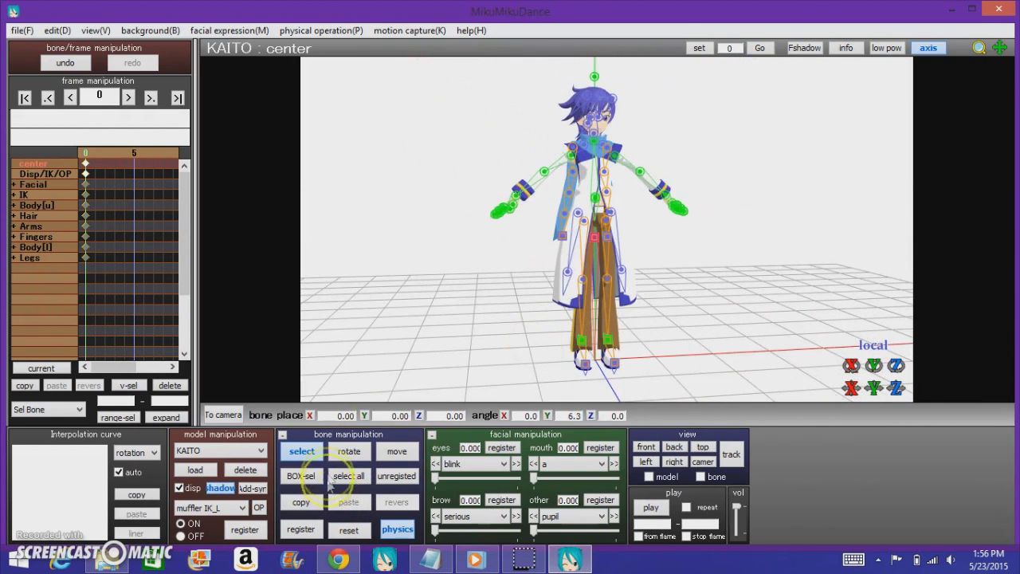
Hide the bones and turn the center bone further around its local Y axis, to about 8.6.
left_click(307, 456)
mouse_move(872, 368)
left_mouse_down()
mouse_move(873, 344)
mouse_move(873, 359)
left_mouse_up()
left_click_drag(556, 239, 518, 259)
scroll(793, 358, "up", 3)
right_click_drag(793, 358, 701, 360)
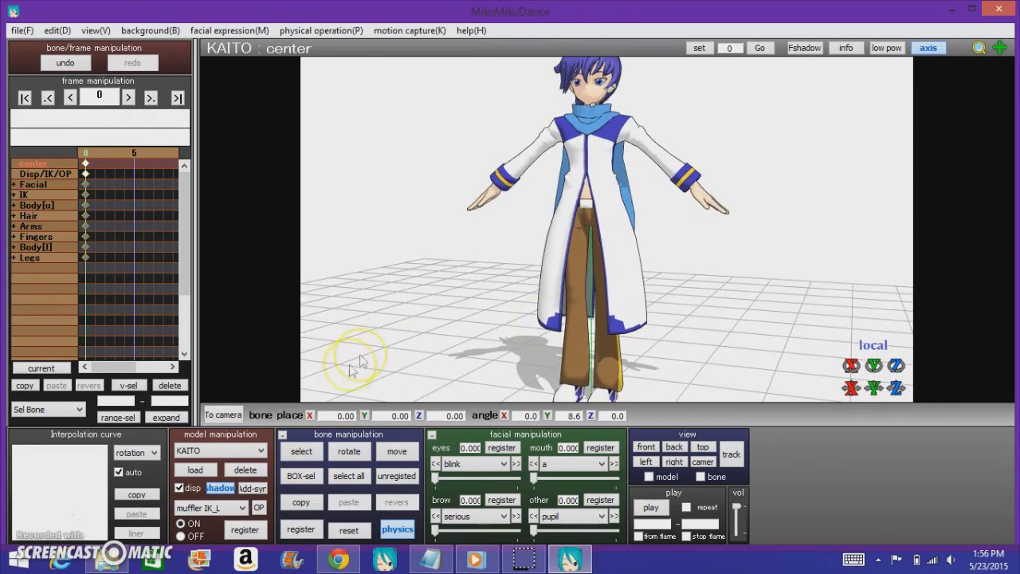
Show and select all of KAITO's bones, and rotate them around the local Y axis to about 14.9.
left_click(303, 451)
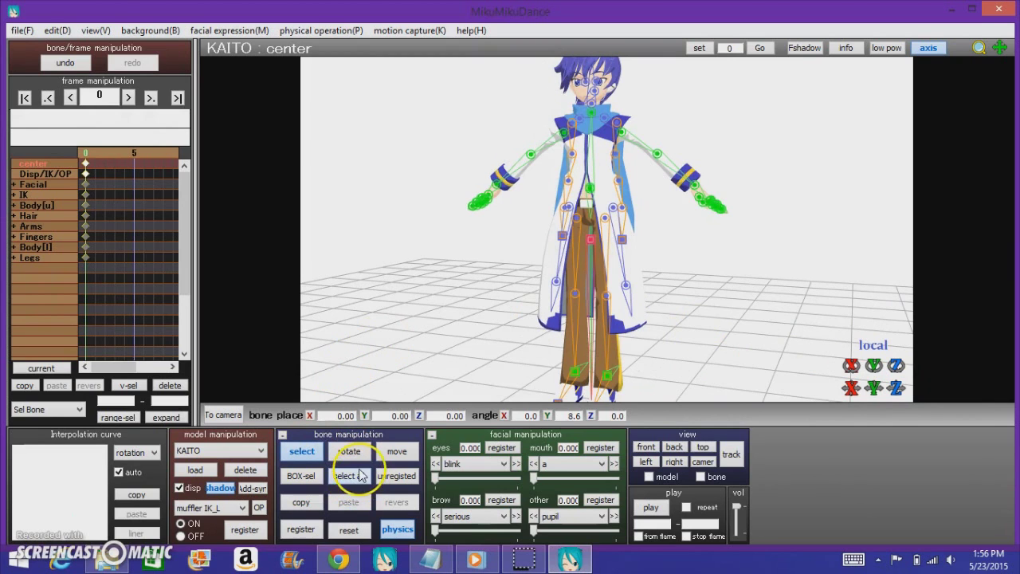
left_click(358, 475)
left_click_drag(874, 365, 526, 234)
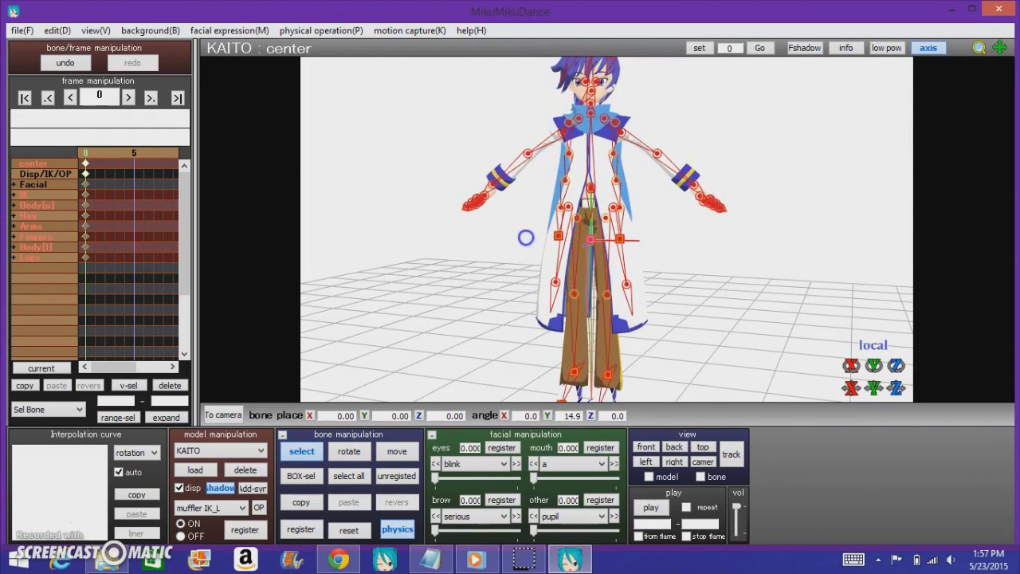
Move the whole model along its local X and Z axes to about X 8.69, Z 2.16.
left_click(845, 371)
left_click_drag(853, 389, 517, 90)
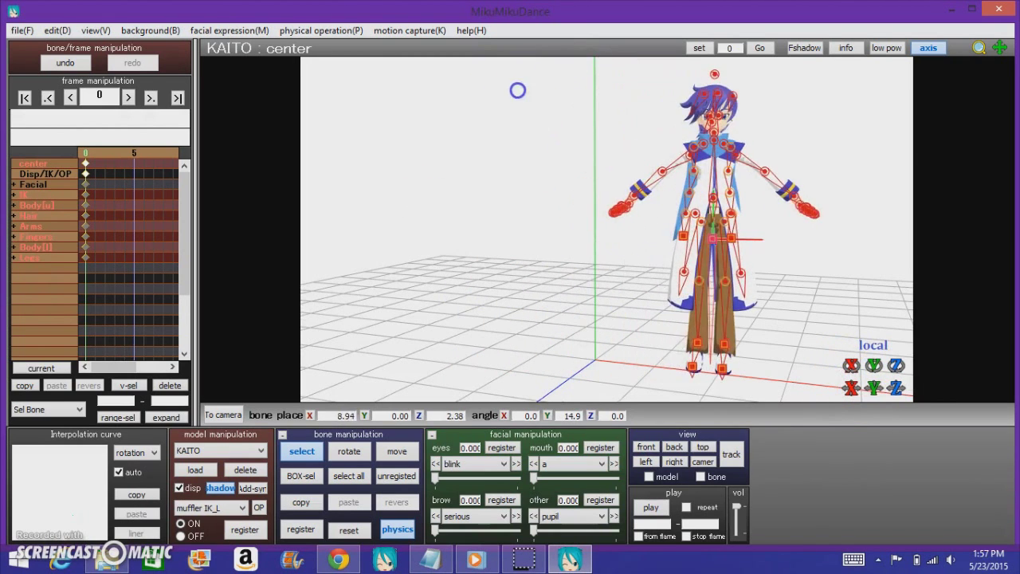
left_click_drag(893, 388, 542, 243)
Move the whole model freehand with the Move tool to about X -0.85, Y 1.86, Z -1.33.
left_click(397, 451)
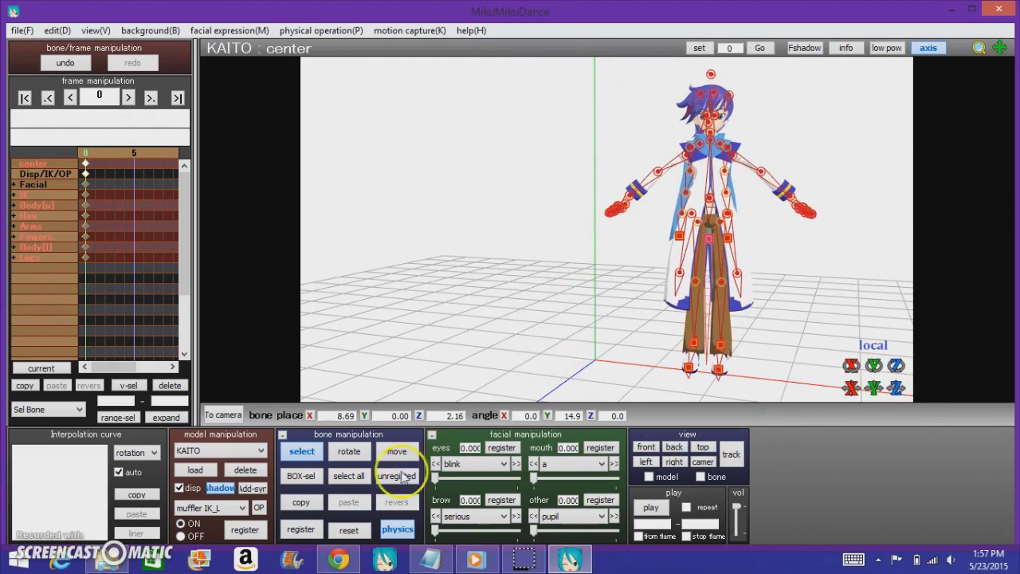
left_click(701, 247)
left_click_drag(707, 243, 617, 233)
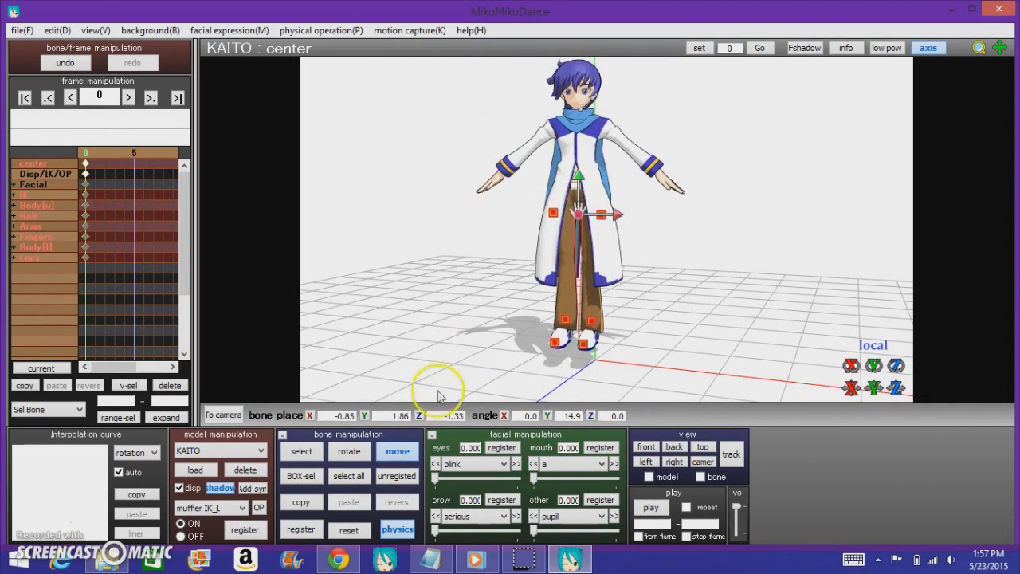
Show the bones and select the right leg IK bone, leg IK_R, at the ankle.
left_click(303, 452)
left_click(602, 225)
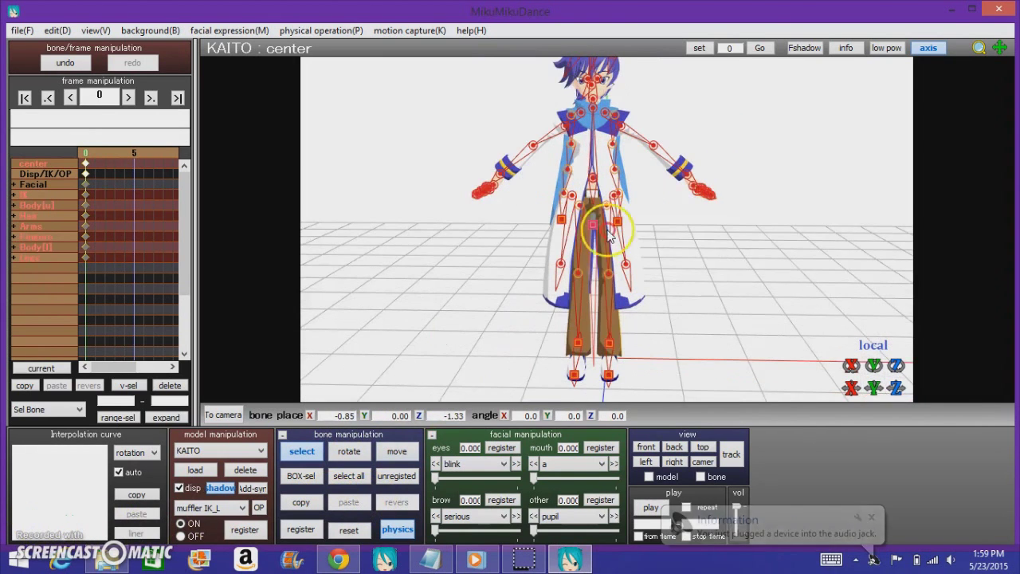
right_click_drag(443, 331, 518, 299)
scroll(605, 264, "up", 4)
middle_click_drag(606, 265, 554, 100)
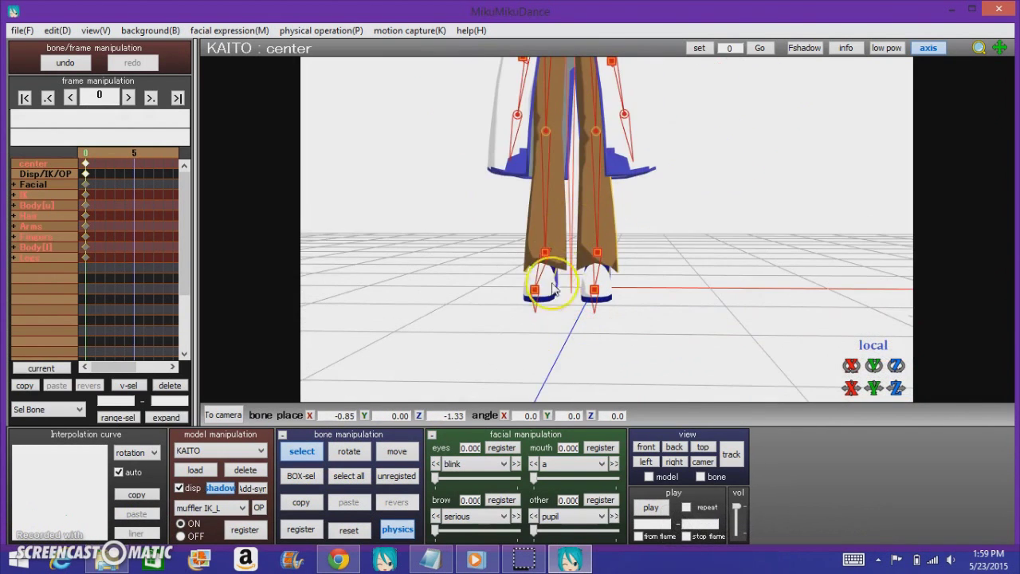
left_click(545, 249)
left_click(545, 249)
middle_click_drag(585, 233, 620, 265)
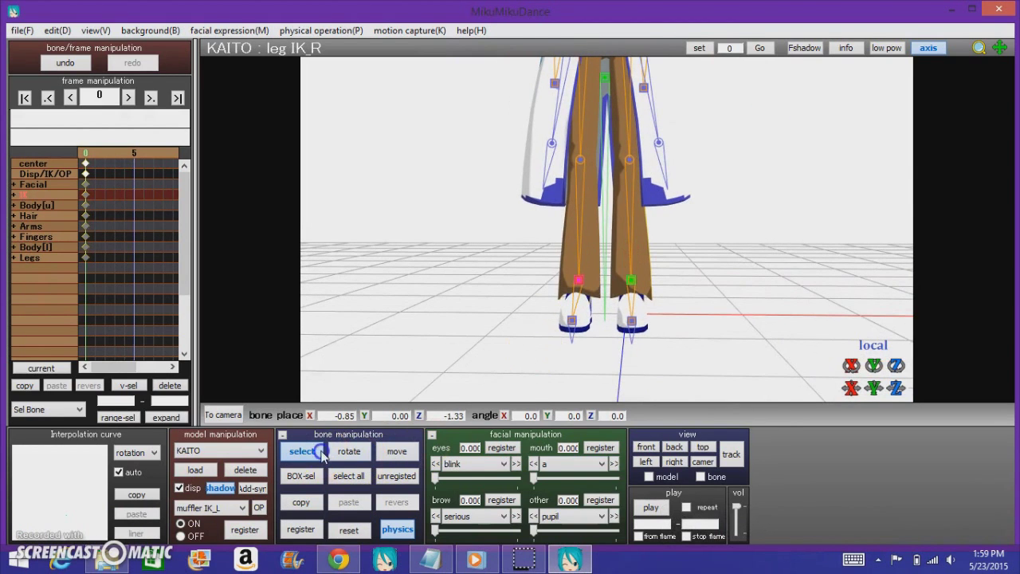
Move leg IK_R up and down along its local Y axis, ending at about Y -0.20, Z -2.13.
left_click(638, 290)
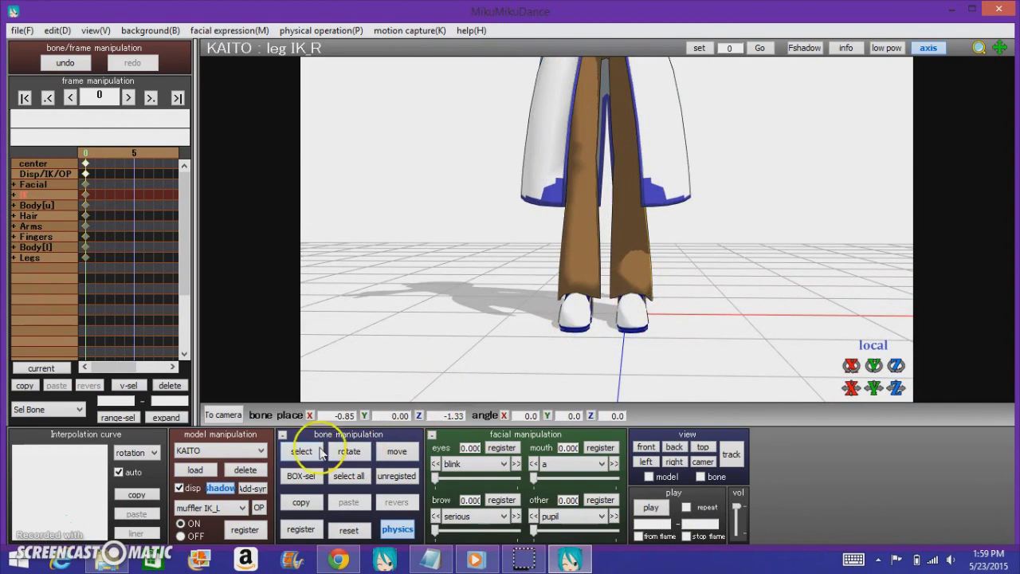
right_click(600, 286)
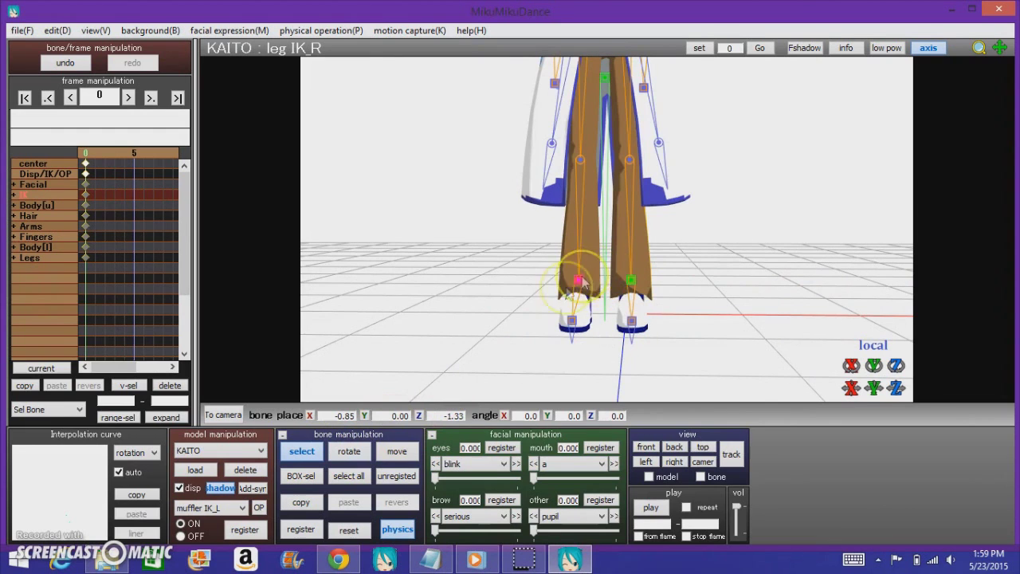
right_click_drag(542, 309, 638, 270)
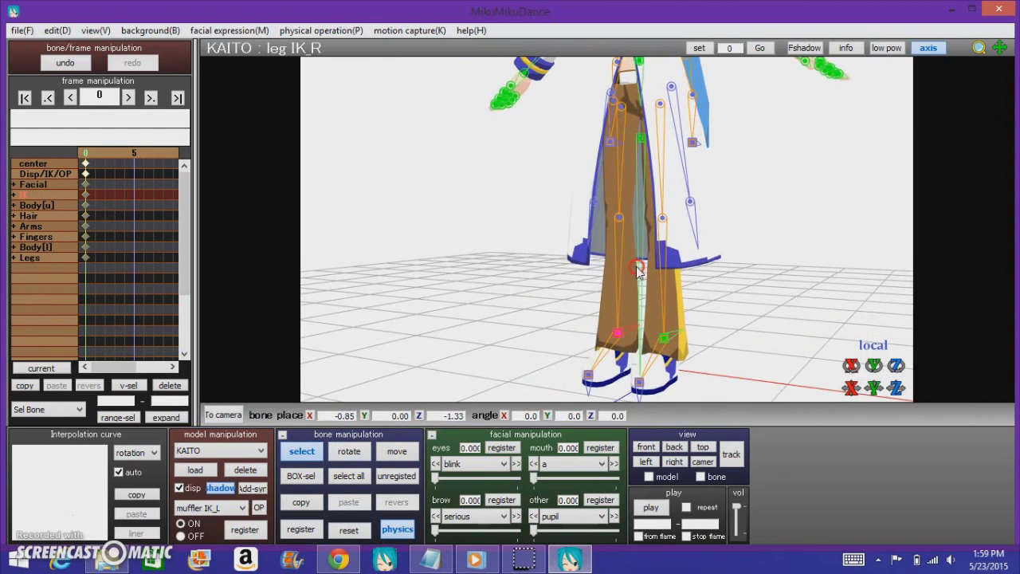
left_click_drag(874, 388, 831, 381)
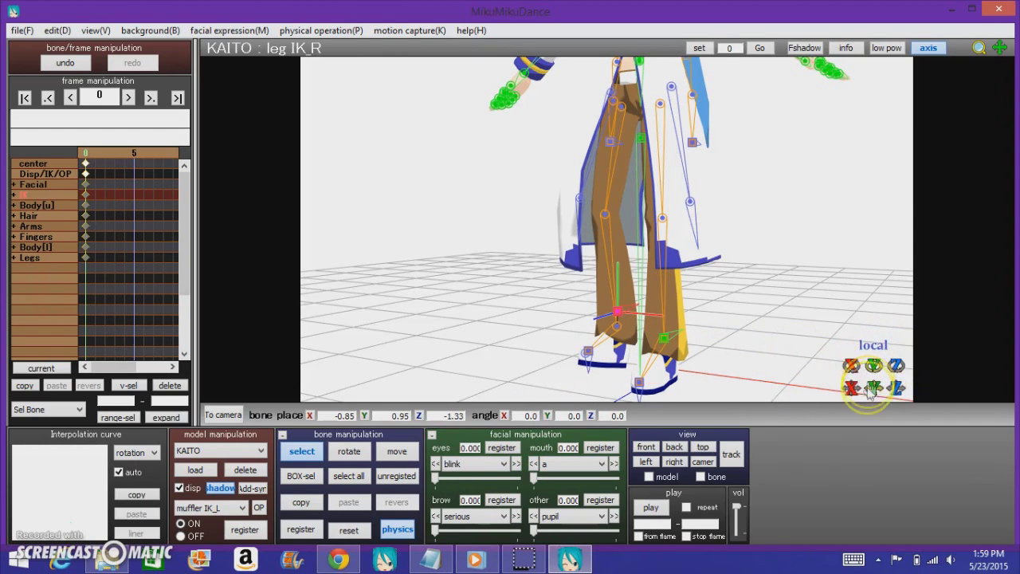
left_click_drag(874, 388, 897, 383)
left_click_drag(873, 388, 873, 405)
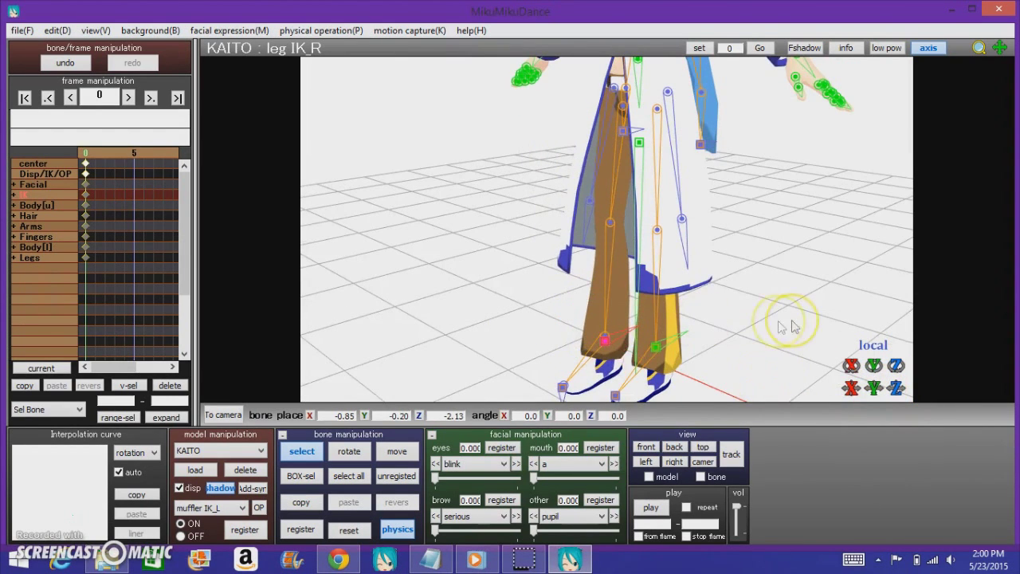
Switch off the IK of muffler IK_L and register it, and switch off muffler IK_R as well.
left_click(137, 514)
left_click(230, 512)
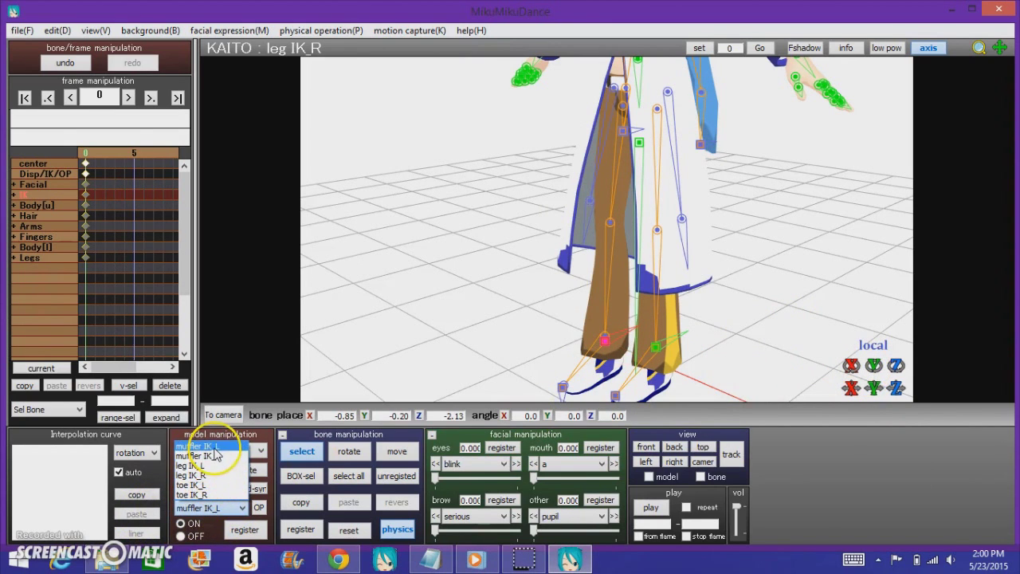
left_click(214, 453)
left_click(182, 526)
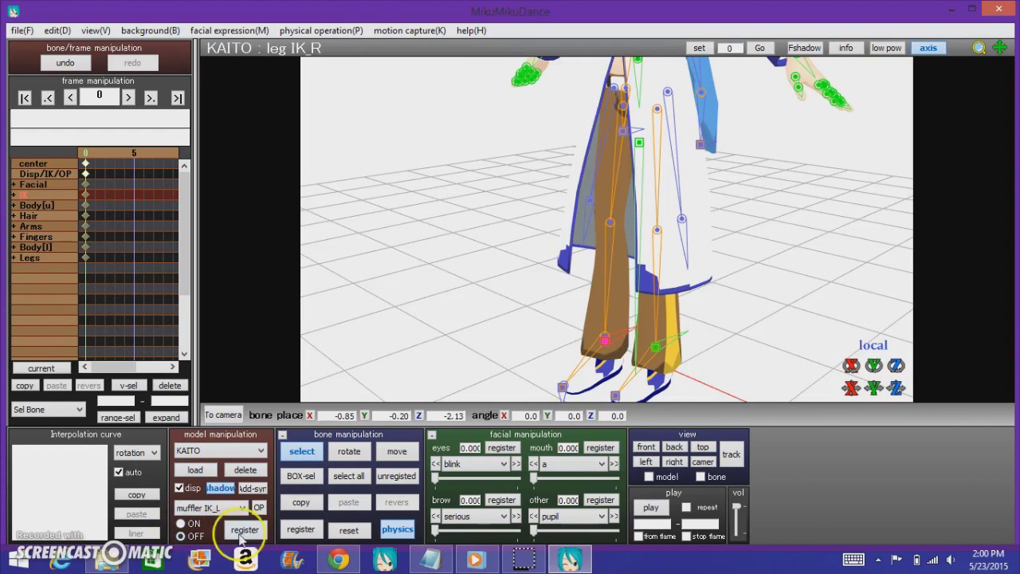
left_click(241, 508)
left_click(209, 462)
left_click(181, 526)
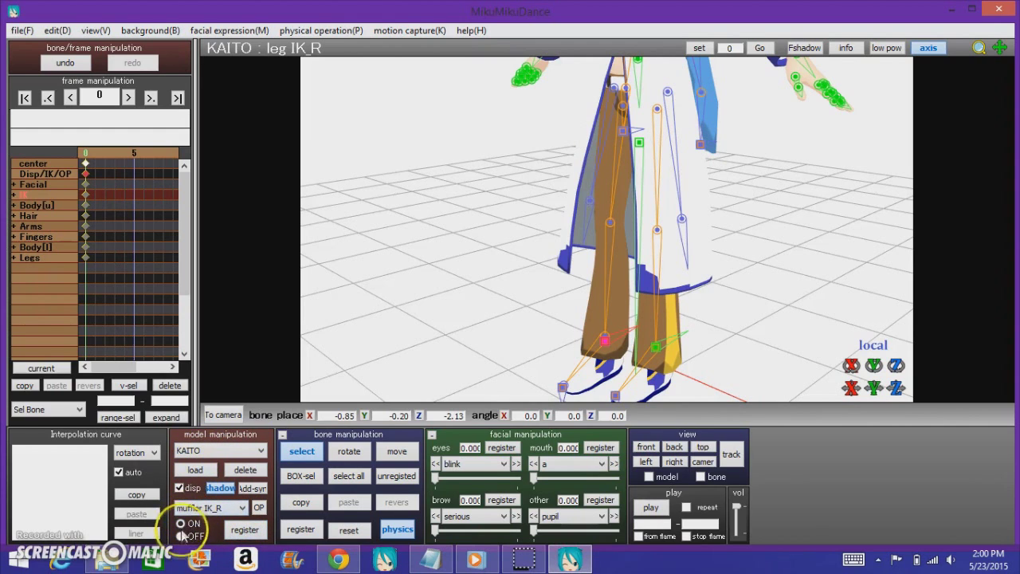
Switch off the IK of both legs, leg IK_L and leg IK_R.
left_click(241, 508)
left_click(204, 470)
left_click(188, 526)
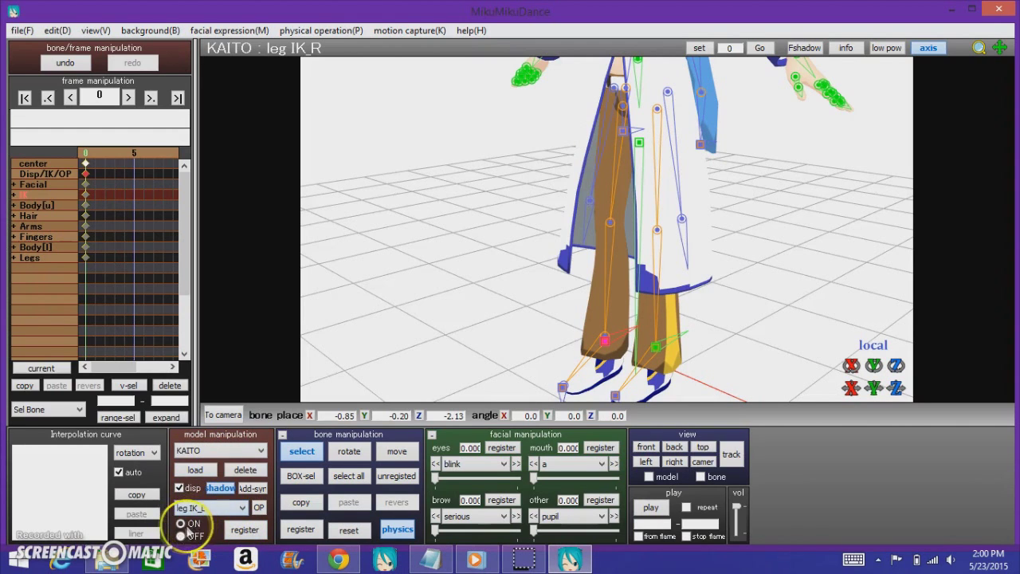
left_click(241, 508)
left_click(204, 480)
left_click(183, 523)
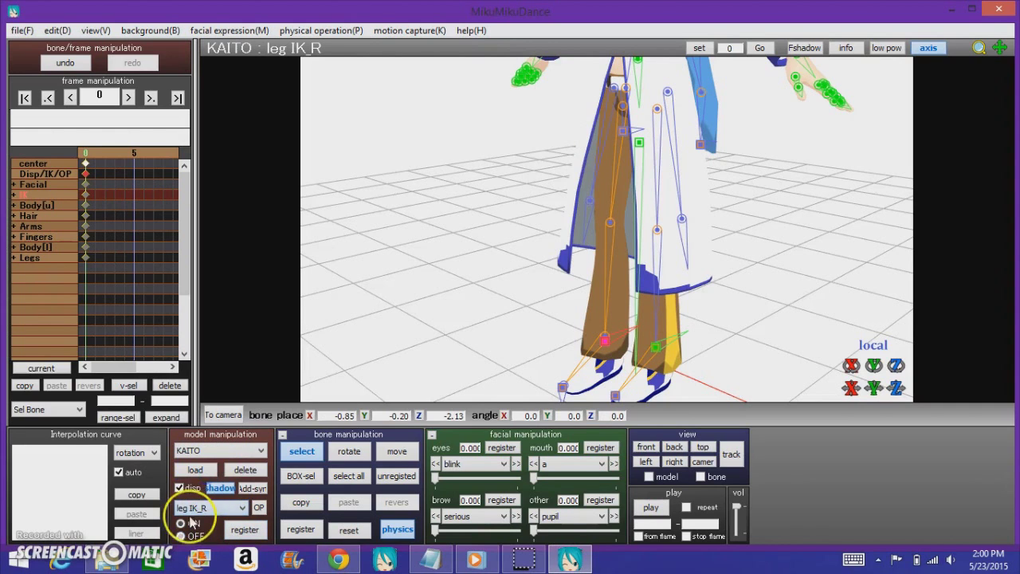
left_click(204, 470)
left_click(182, 524)
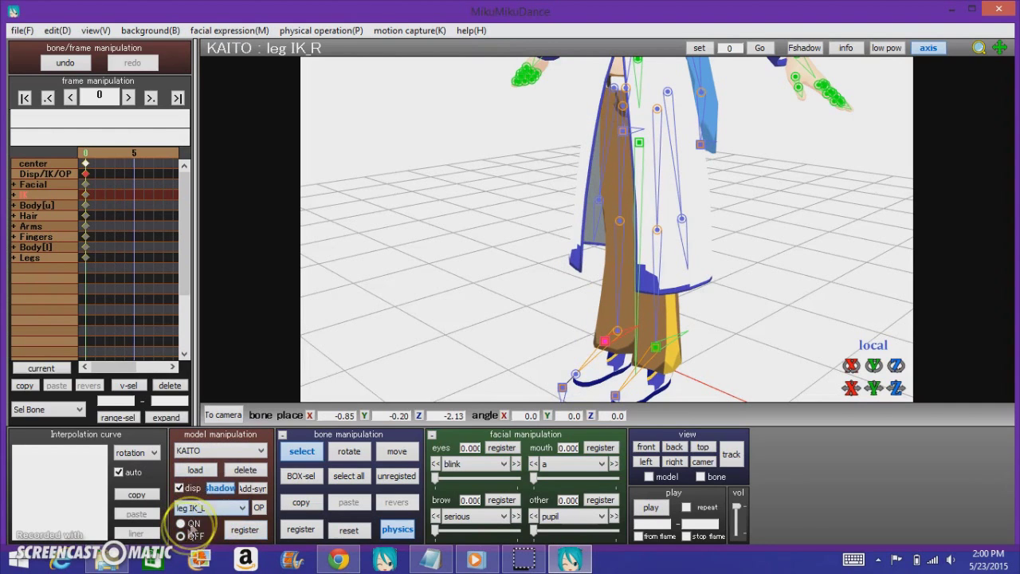
left_click(241, 508)
left_click(205, 480)
Switch off the IK of both toes, toe IK_L and toe IK_R.
left_click(232, 509)
left_click(226, 487)
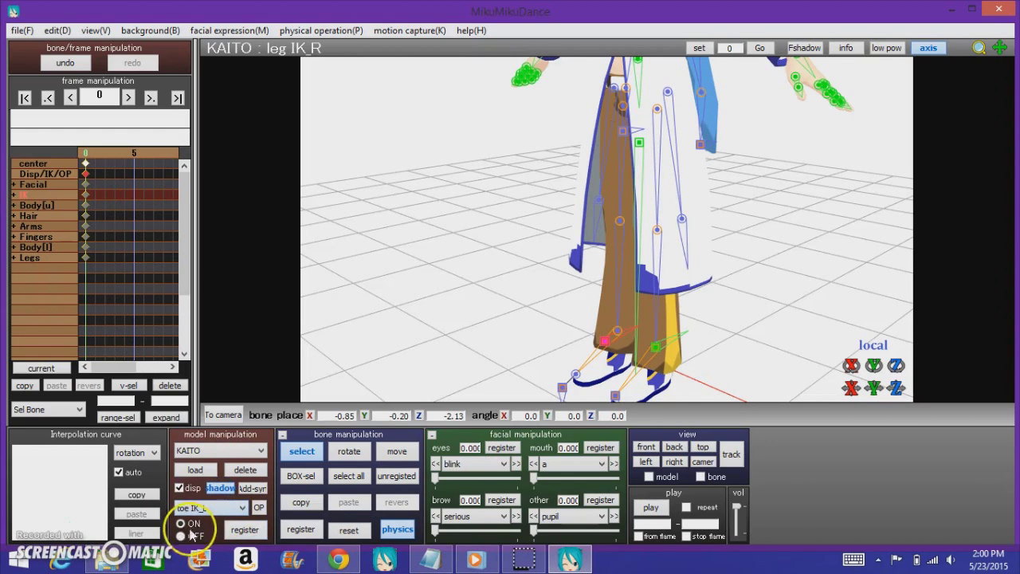
left_click(234, 510)
left_click(208, 498)
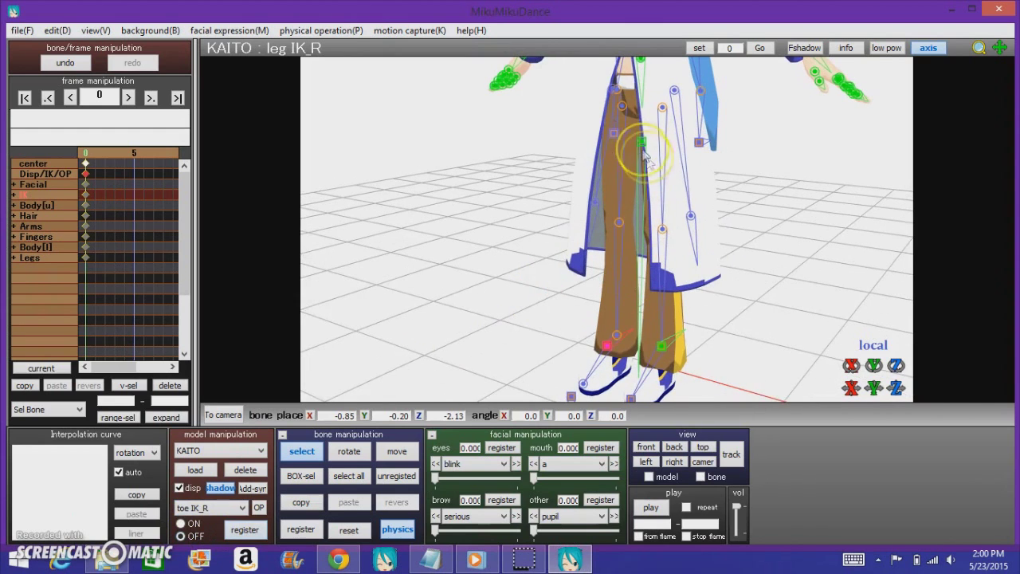
Try rotating the right leg bones, leg_R and then knee_R to about X -76.9, and reset all bones.
left_click(661, 230)
right_click_drag(621, 343, 644, 324)
left_click_drag(851, 365, 515, 205)
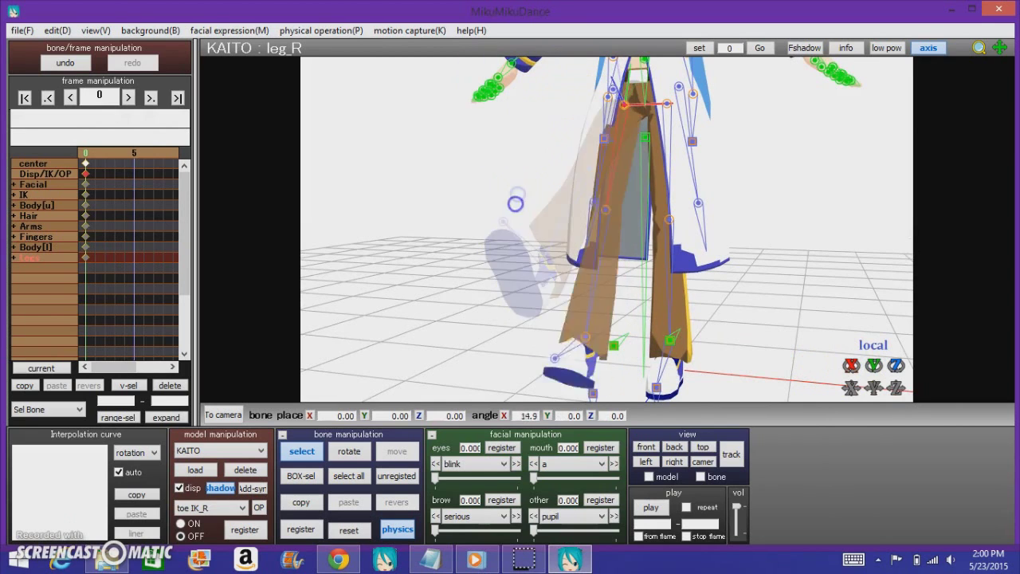
left_click(678, 200)
left_click(598, 199)
left_click(754, 338)
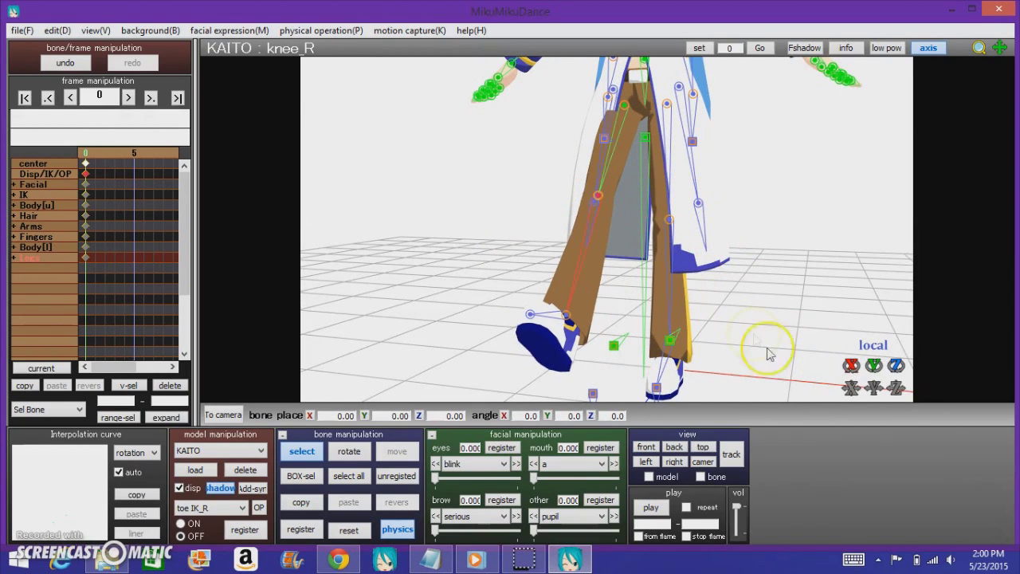
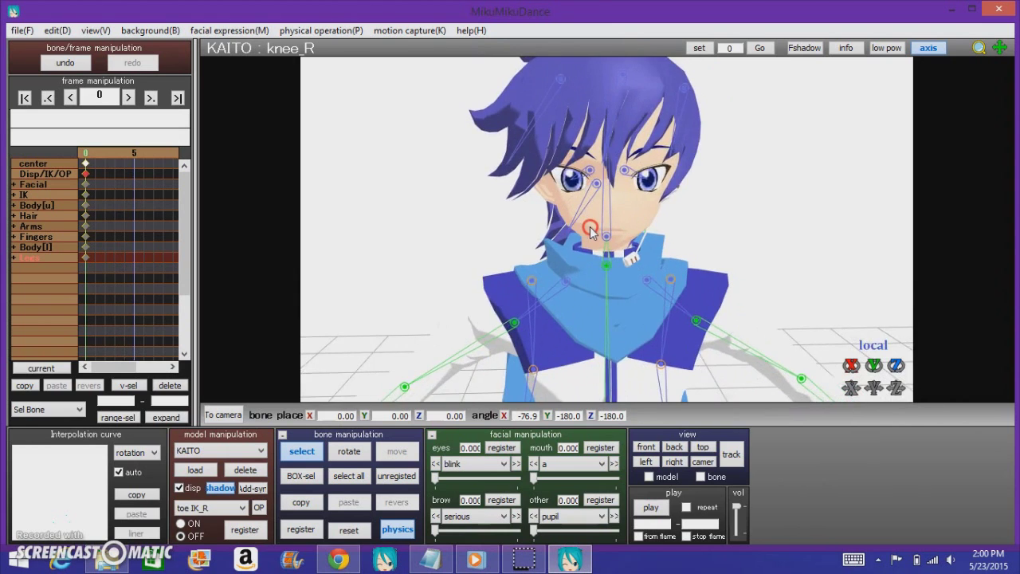
left_click(346, 476)
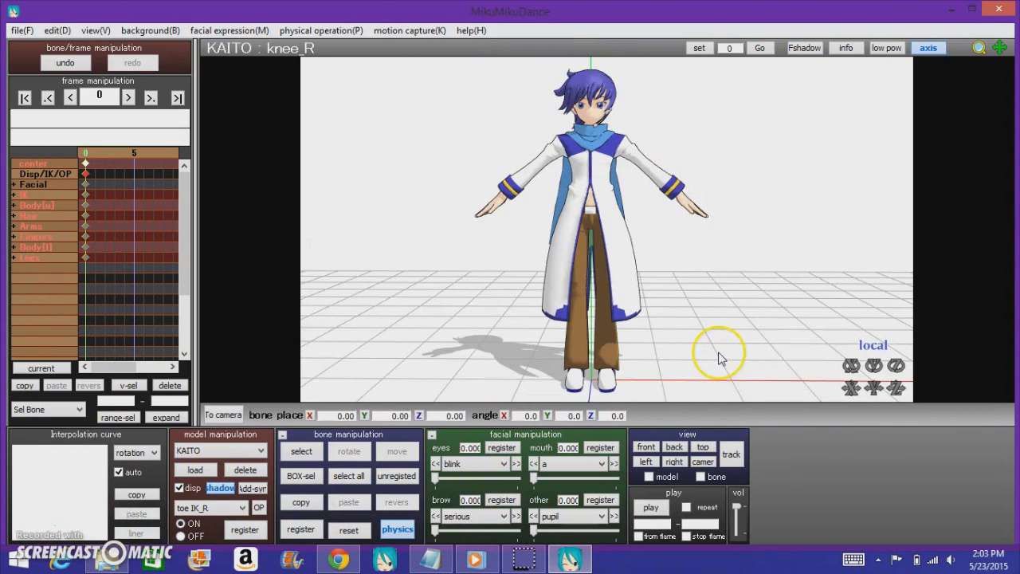
Select arm_L and raise it with local rotations to about X 16.5, Y -30.6, Z -38.4.
scroll(714, 315, "up", 4)
left_click(309, 451)
scroll(597, 221, "up", 4)
left_click(616, 173)
middle_click_drag(542, 265, 541, 312)
left_click(316, 452)
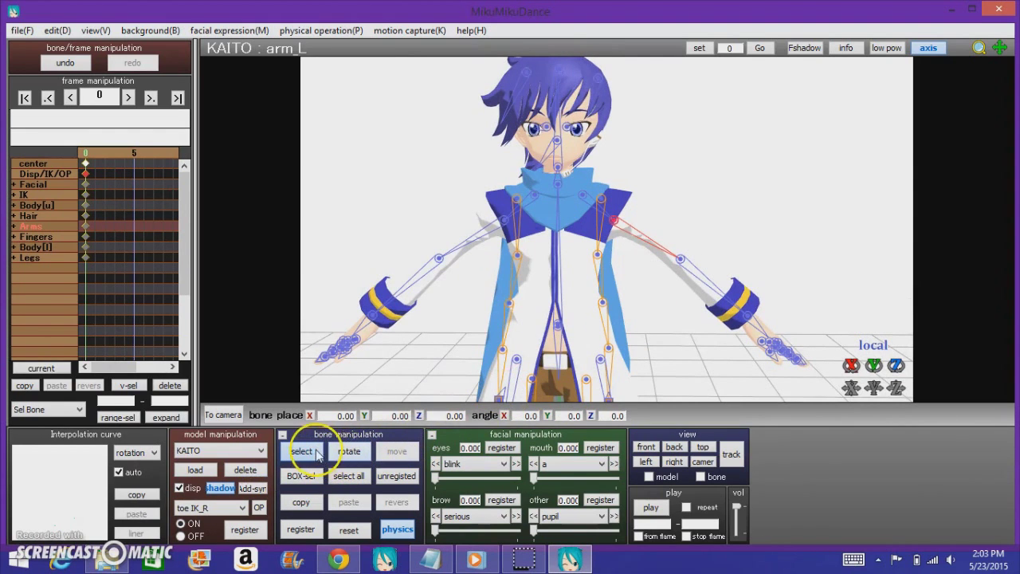
left_click(317, 454)
left_click_drag(873, 364, 896, 355)
left_click_drag(895, 423, 896, 368)
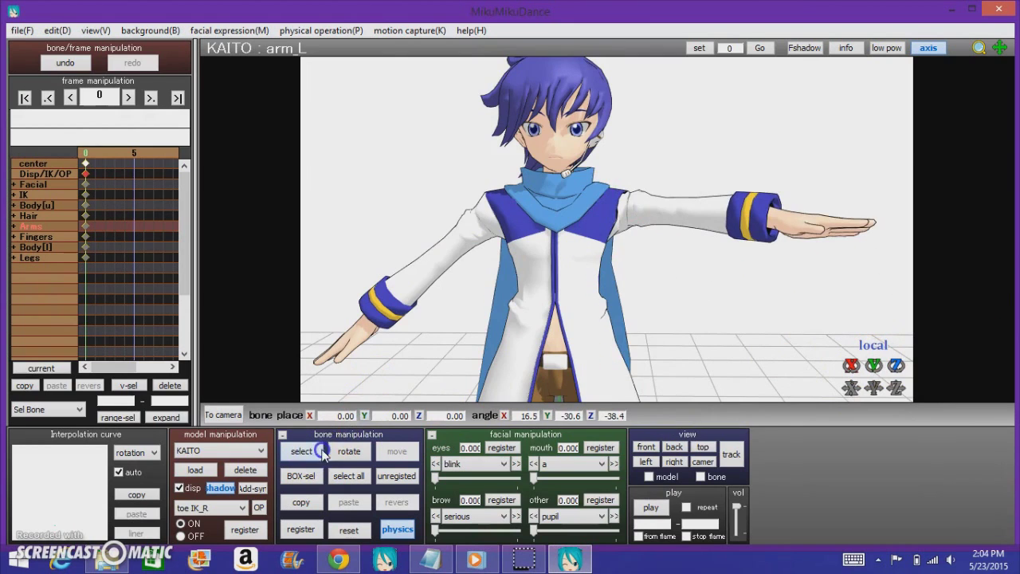
Select elbow_L and bend the forearm upward into a wave, to about X 31.0, Y -70.1, Z -98.1.
left_click(323, 454)
left_click_drag(873, 365, 874, 270)
left_click_drag(896, 366, 896, 287)
middle_click_drag(761, 322, 748, 405)
left_click(314, 448)
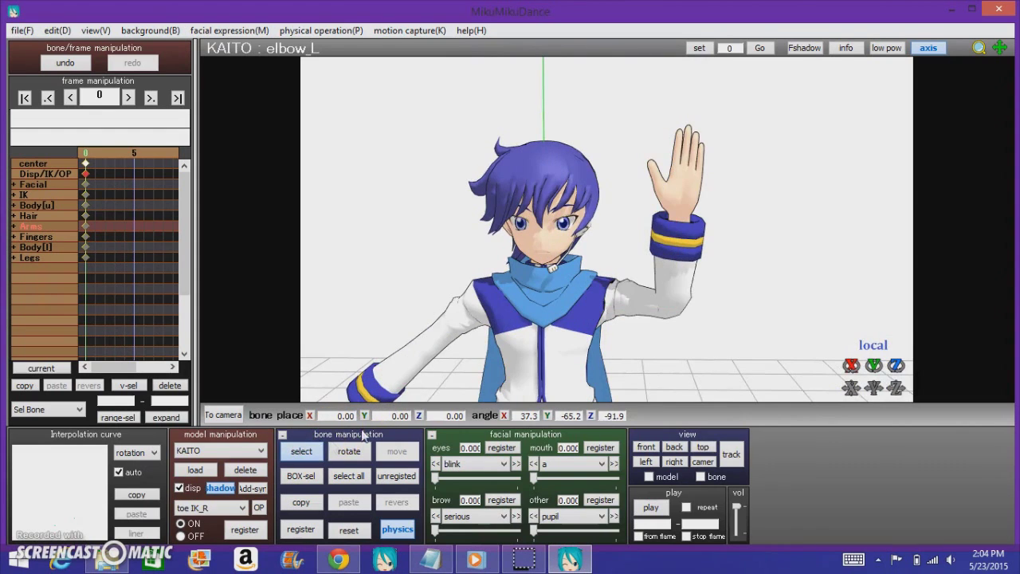
left_click_drag(896, 366, 787, 344)
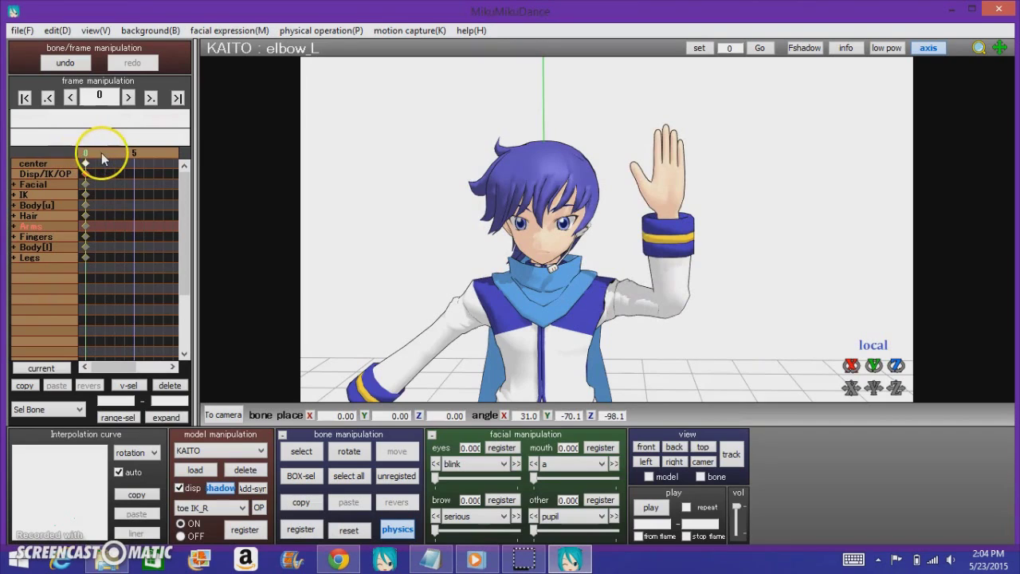
Reset all bones at frame 0 to the default pose and register them there.
left_click(359, 195)
middle_click_drag(610, 229, 681, 154)
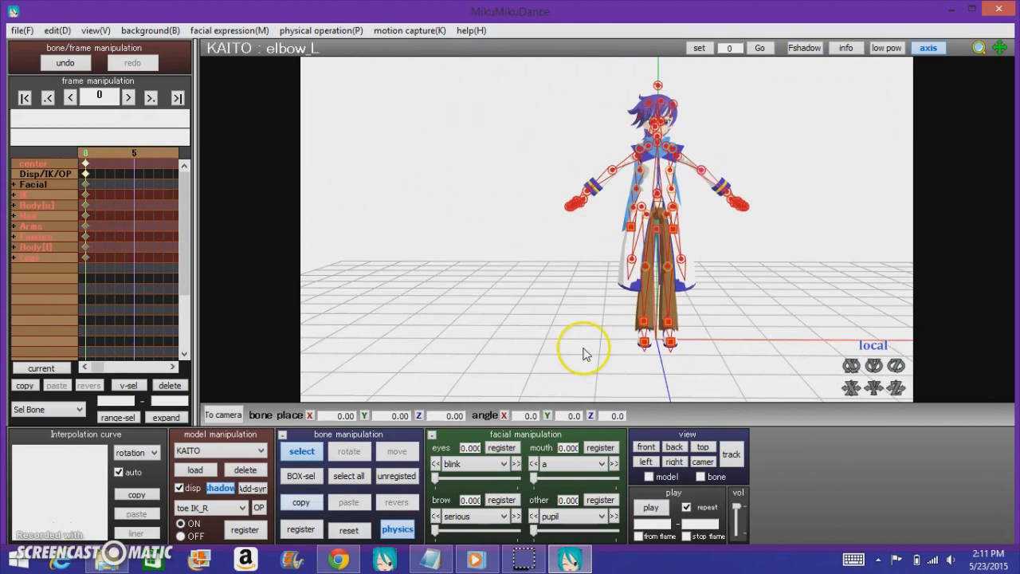
middle_click_drag(761, 149, 569, 239)
scroll(636, 234, "up", 5)
middle_click_drag(638, 235, 310, 252)
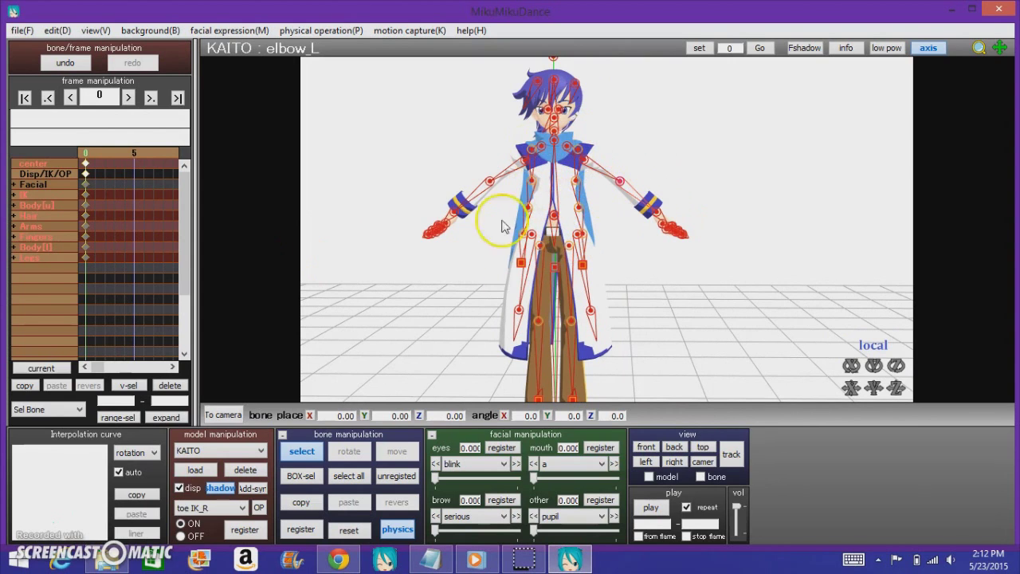
mouse_move(142, 153)
left_mouse_down()
mouse_move(157, 152)
mouse_move(105, 151)
left_mouse_up()
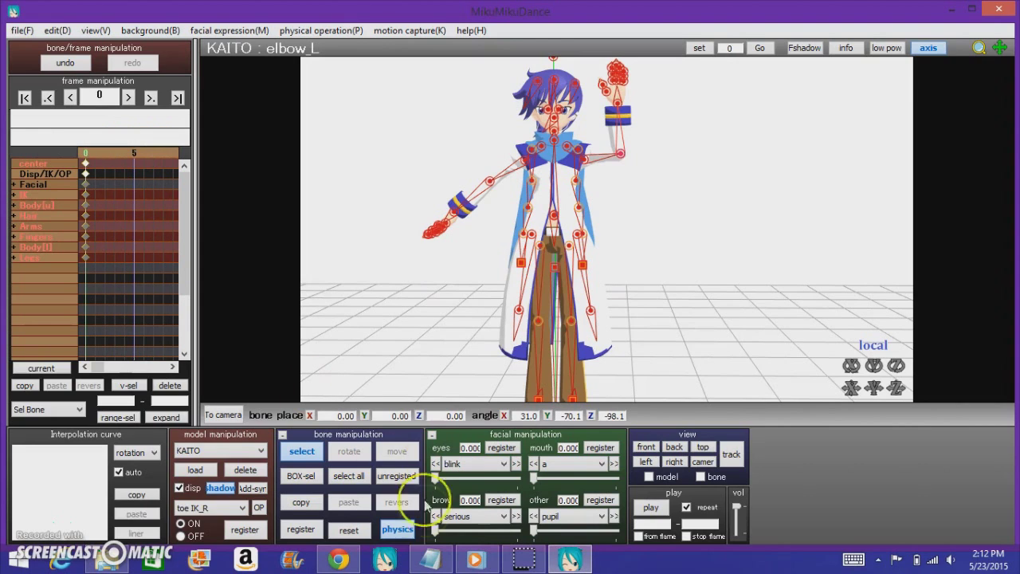
left_click(340, 530)
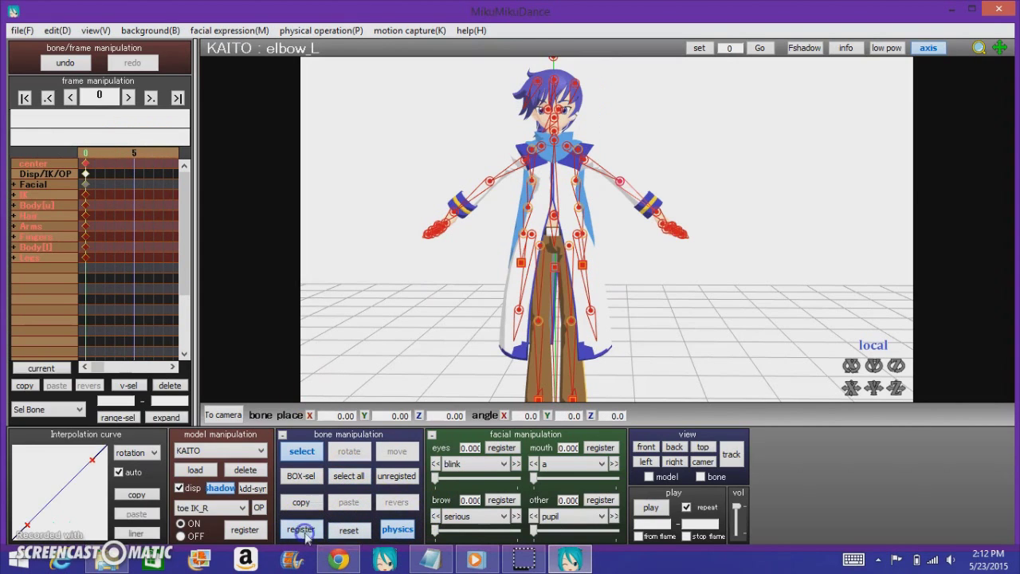
Go to frame 25 and raise arm_L about its local Z axis to about -55.6.
left_click(114, 156)
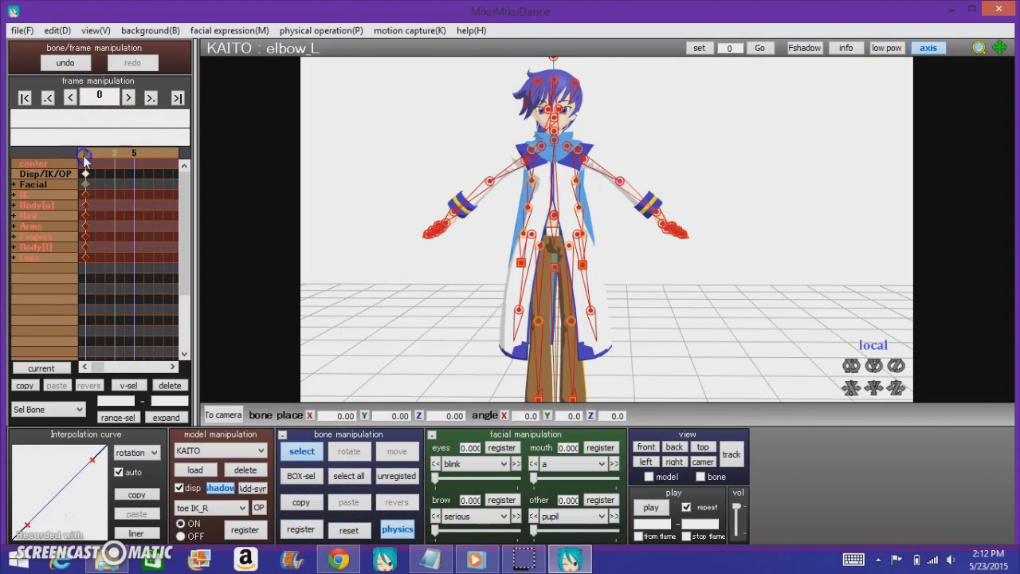
middle_click_drag(607, 227, 620, 210)
left_click_drag(163, 153, 155, 152)
left_click(596, 142)
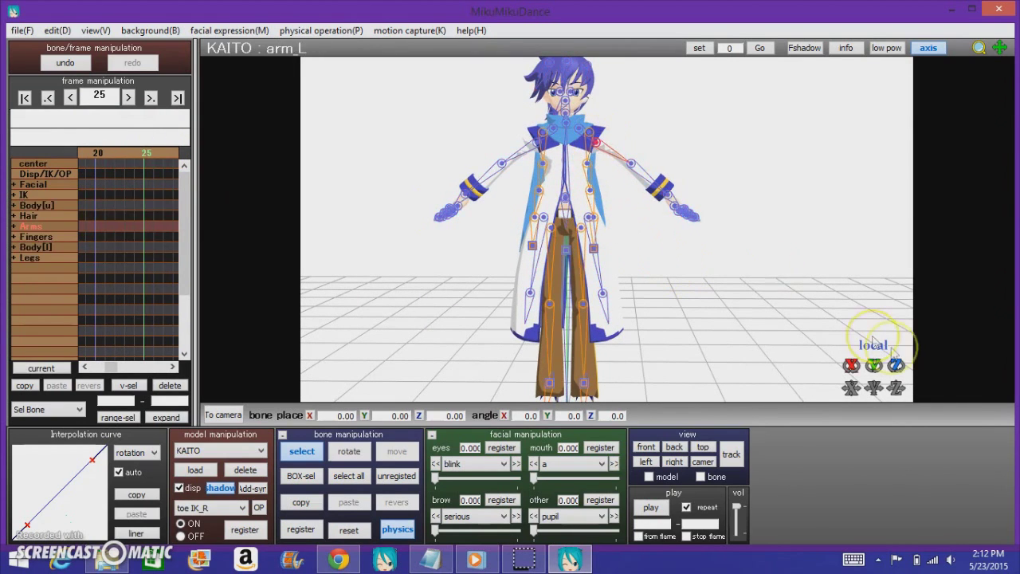
left_click_drag(897, 365, 601, 190)
left_click_drag(932, 365, 831, 312)
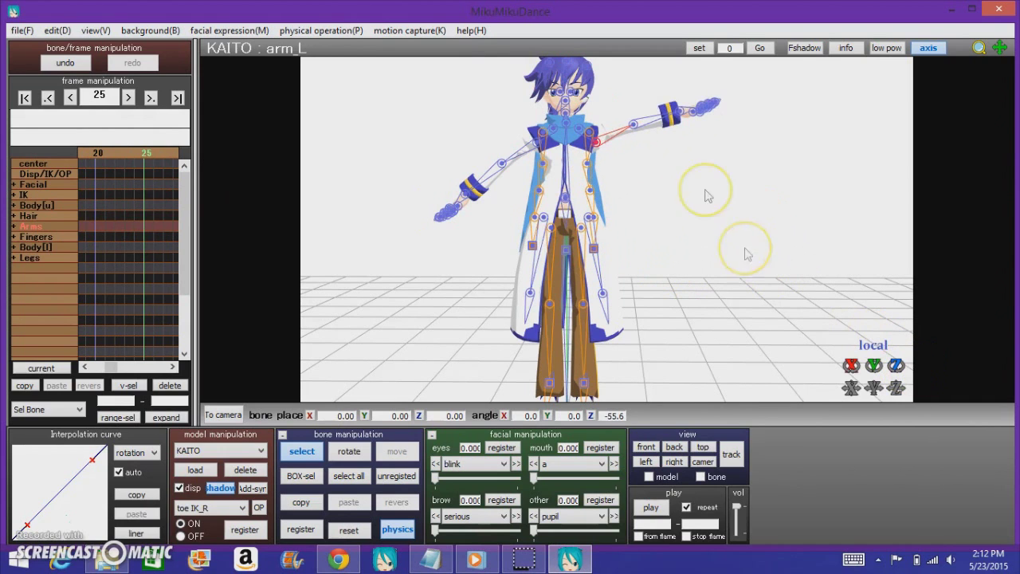
Rotate elbow_L about its local Z axis to about -61.9 and register all bones at frame 25.
left_click_drag(896, 365, 597, 153)
middle_click_drag(608, 230, 609, 330)
scroll(609, 331, "up", 3)
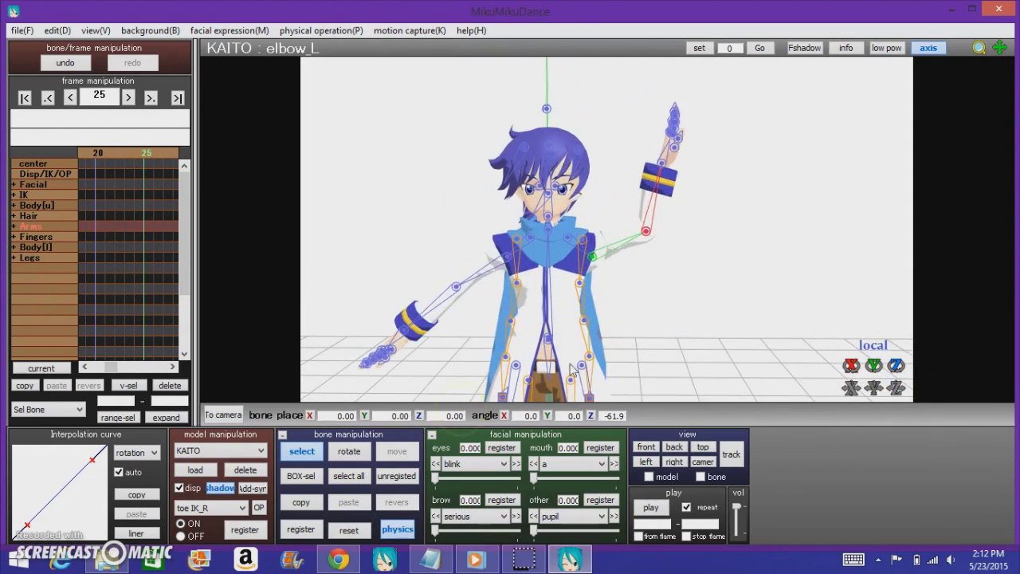
left_click(349, 476)
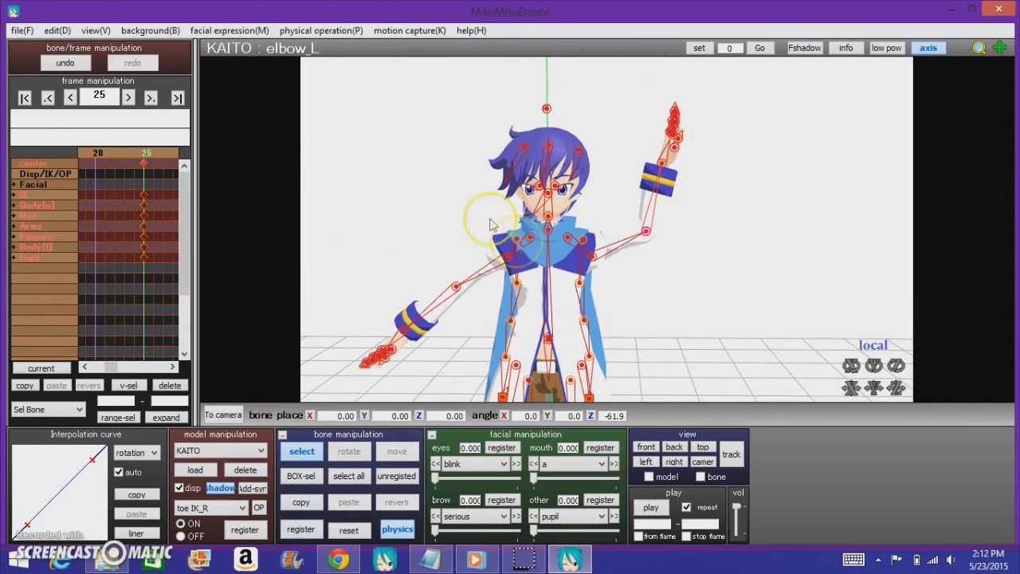
left_click_drag(137, 162, 174, 153)
left_click(142, 162)
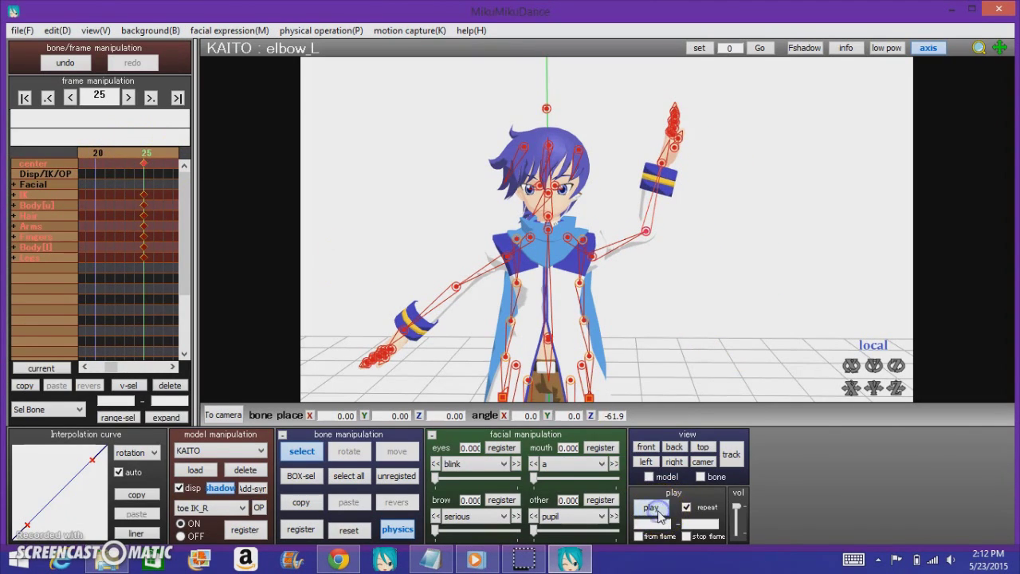
Play the arm-raising animation on repeat and stop the playback.
left_click(651, 507)
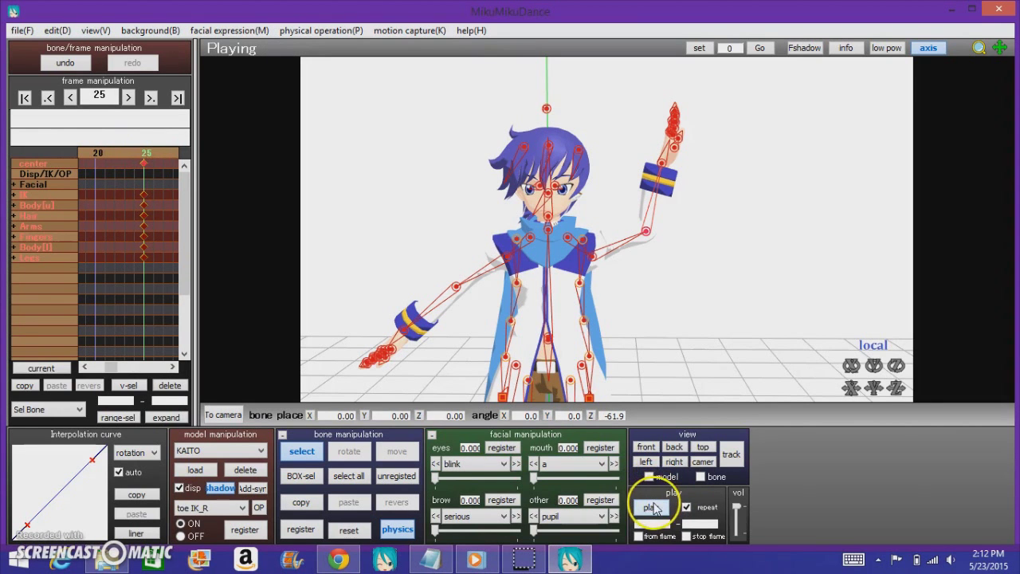
left_click(654, 506)
middle_click_drag(610, 232, 659, 191)
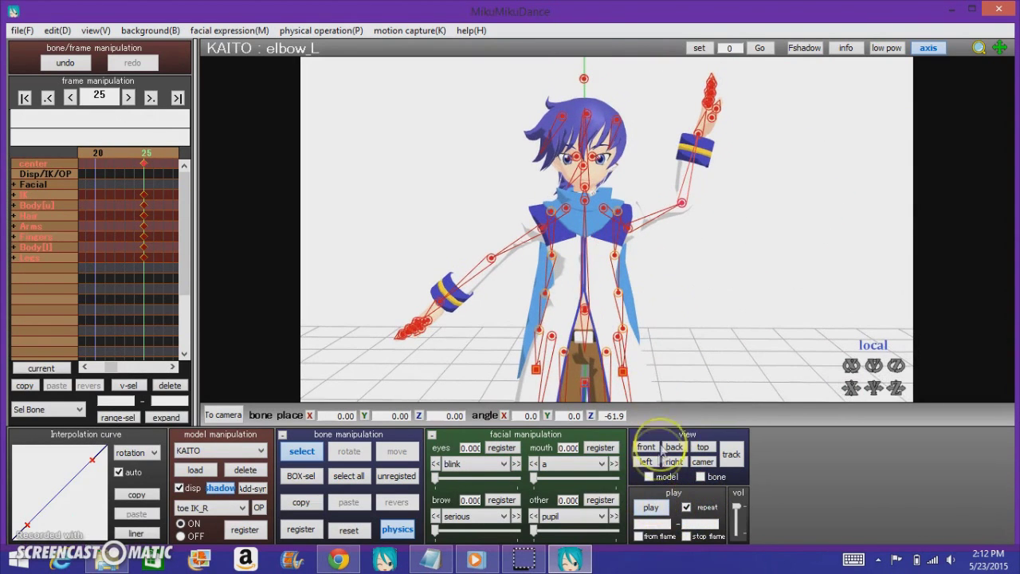
left_click(652, 507)
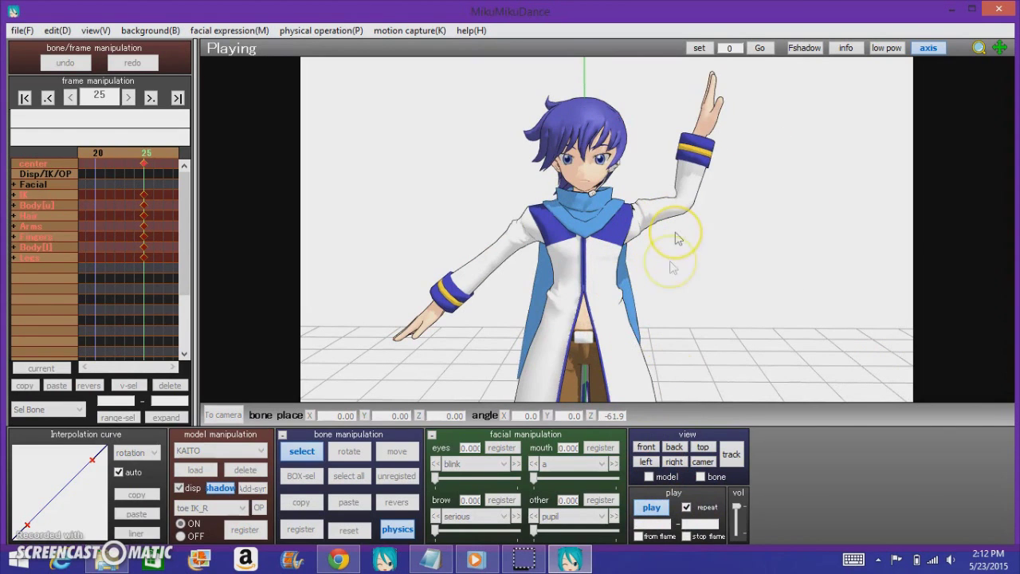
left_click(655, 509)
left_click(650, 507)
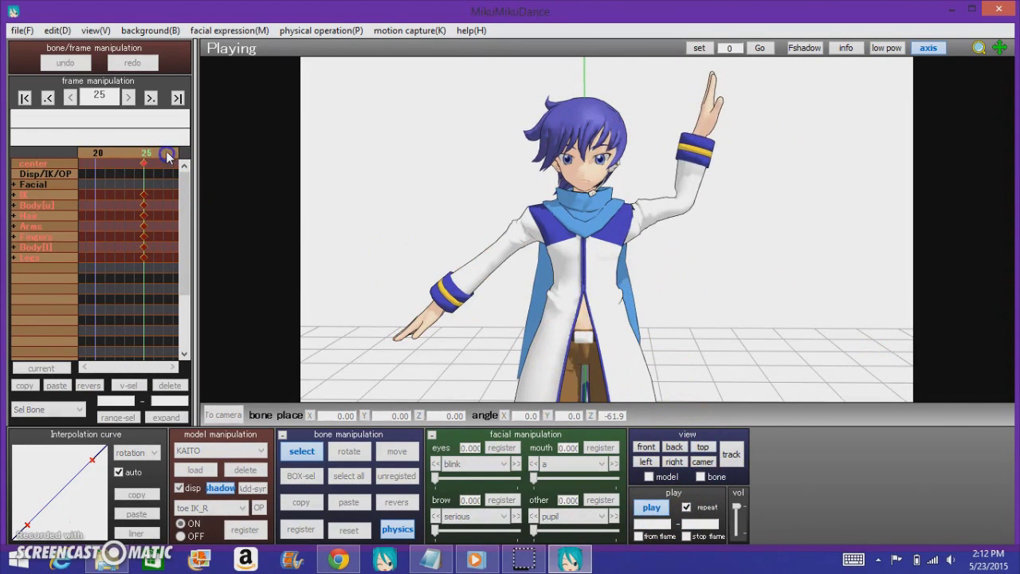
left_click(647, 507)
At frame 26, rotate arm_L about local Z to about -37.2, and return to frame 25 without registering.
left_click(158, 154)
left_click(632, 227)
left_click_drag(896, 366, 607, 240)
left_click(887, 347)
left_click_drag(896, 367, 606, 238)
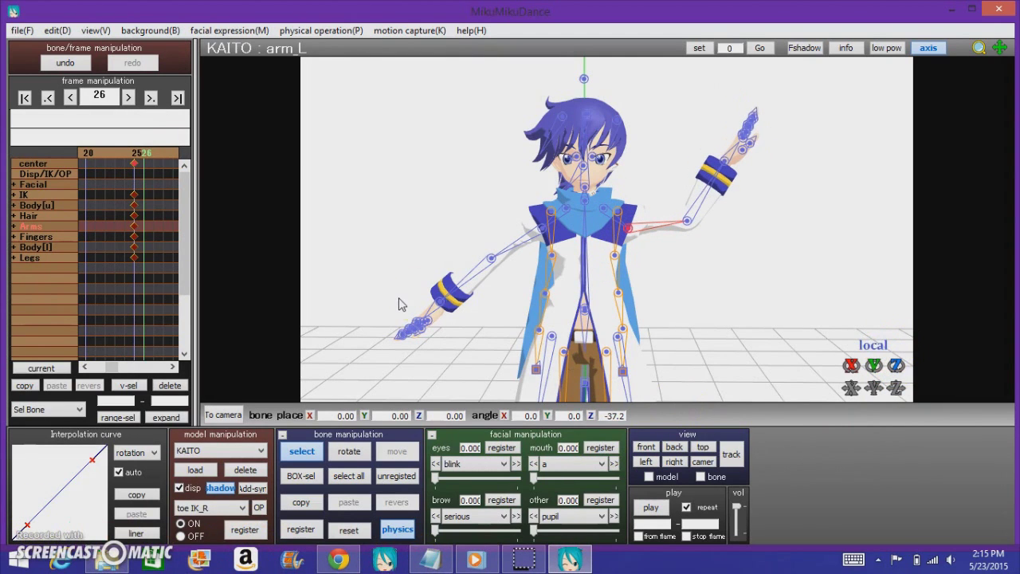
left_click_drag(607, 231, 536, 178)
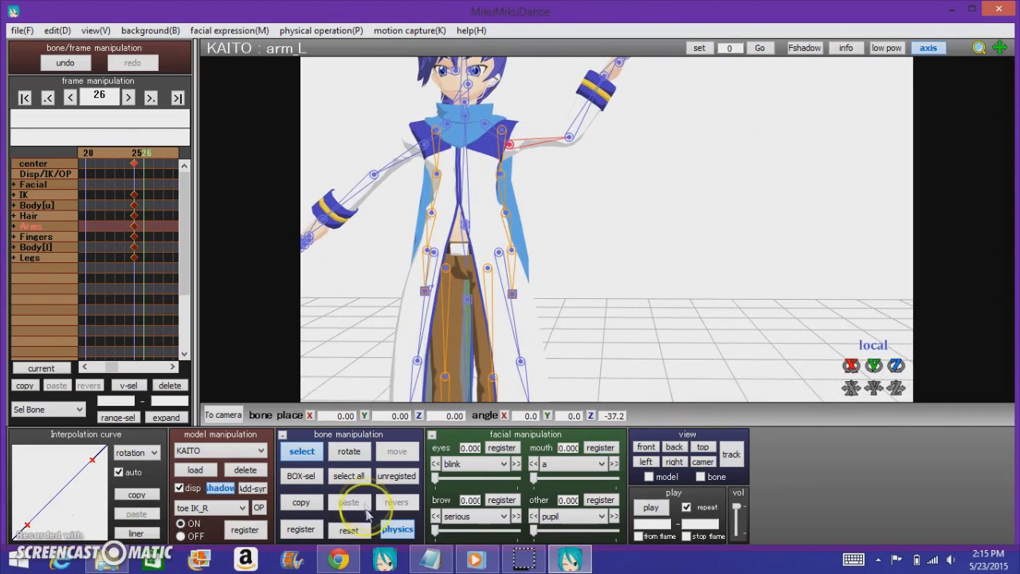
scroll(626, 239, "down", 3)
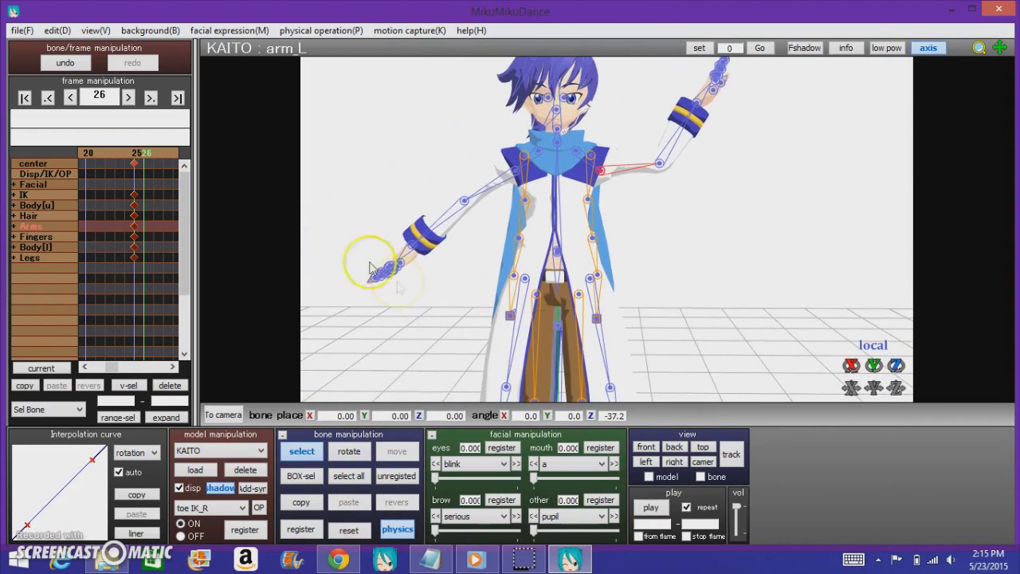
left_click(140, 162)
middle_click_drag(607, 233, 608, 269)
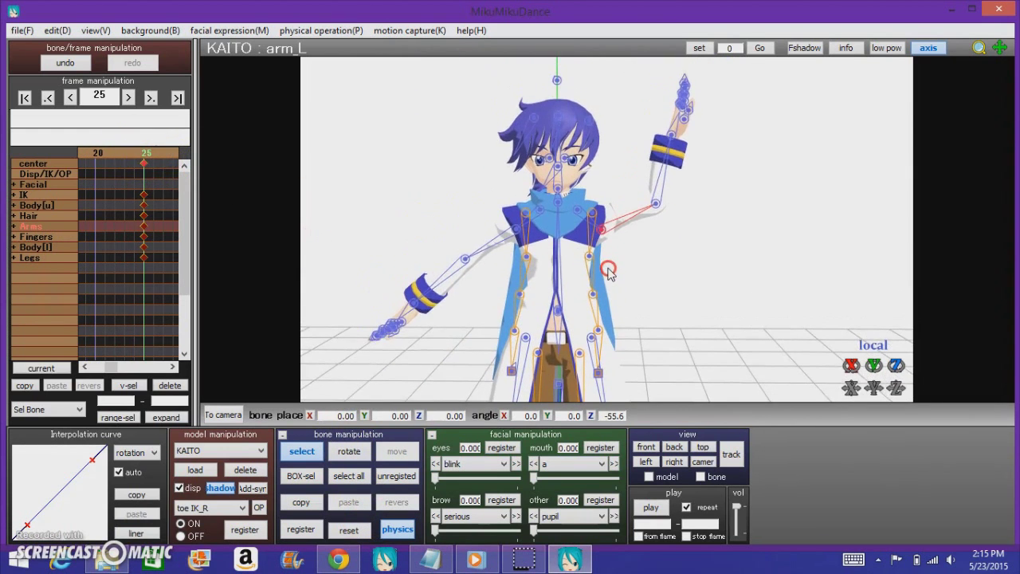
Reset all bones at frame 25 without registering, and register all bones at frame 15 in their in-between pose.
left_click(349, 476)
left_click(351, 530)
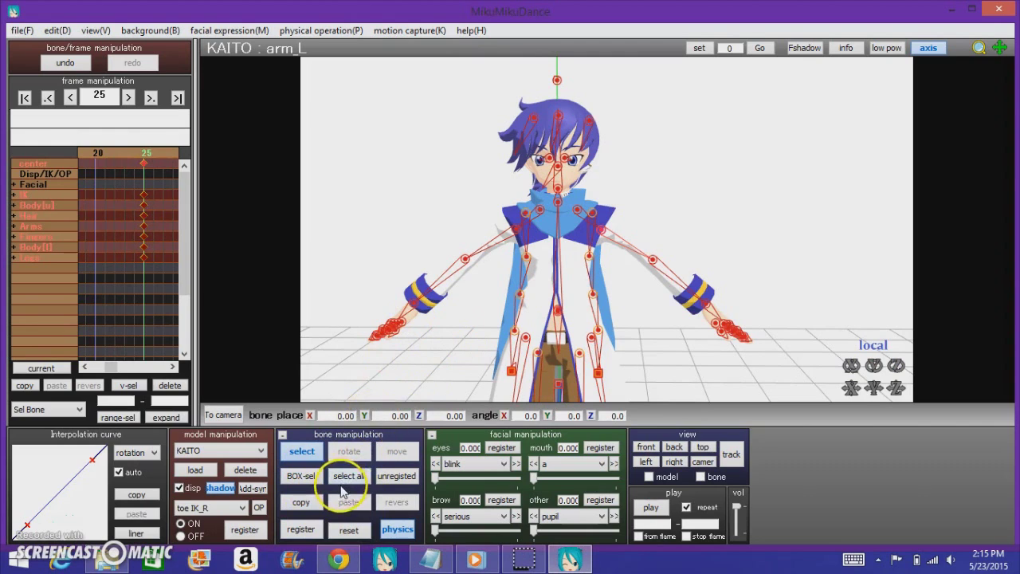
mouse_move(116, 153)
left_mouse_down()
mouse_move(100, 152)
mouse_move(158, 153)
mouse_move(110, 153)
left_mouse_up()
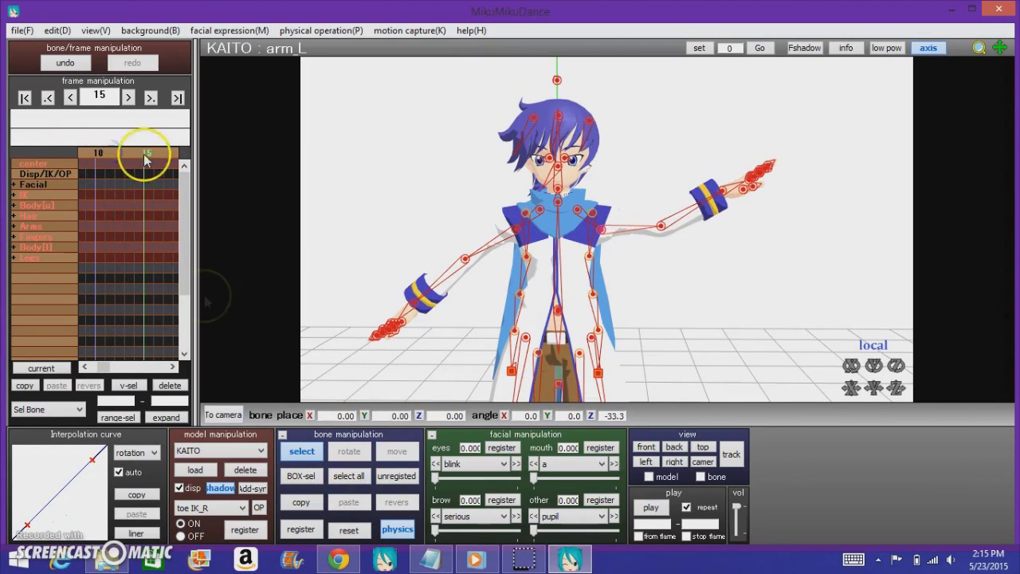
left_click(283, 531)
Step along the timeline from frame 15 to frame 25 to examine the left arm's motion.
left_click(163, 155)
left_click(164, 155)
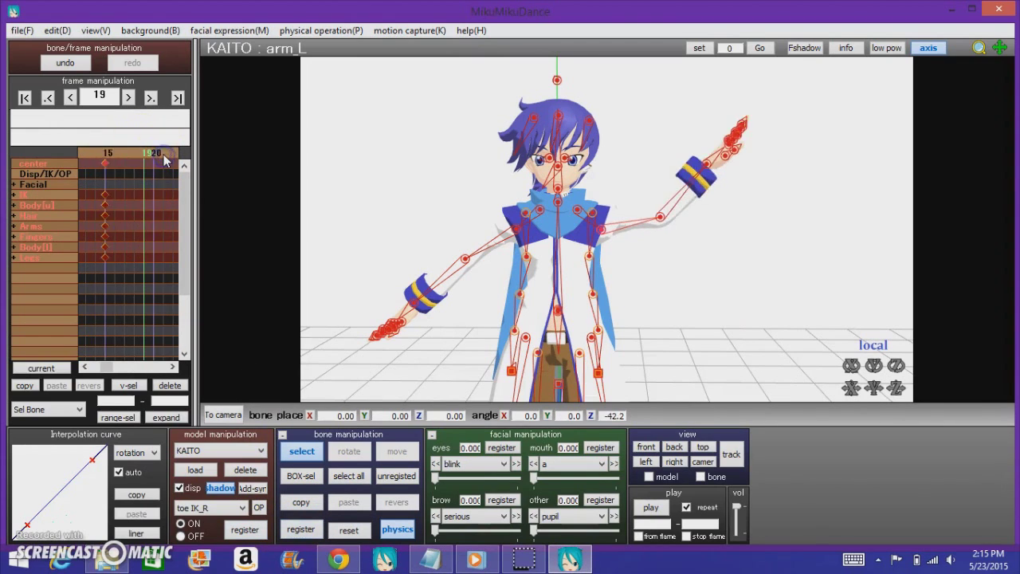
left_click(163, 156)
left_click(164, 155)
left_click(163, 155)
left_click(164, 156)
left_click(134, 152)
left_click(133, 152)
left_click(344, 341)
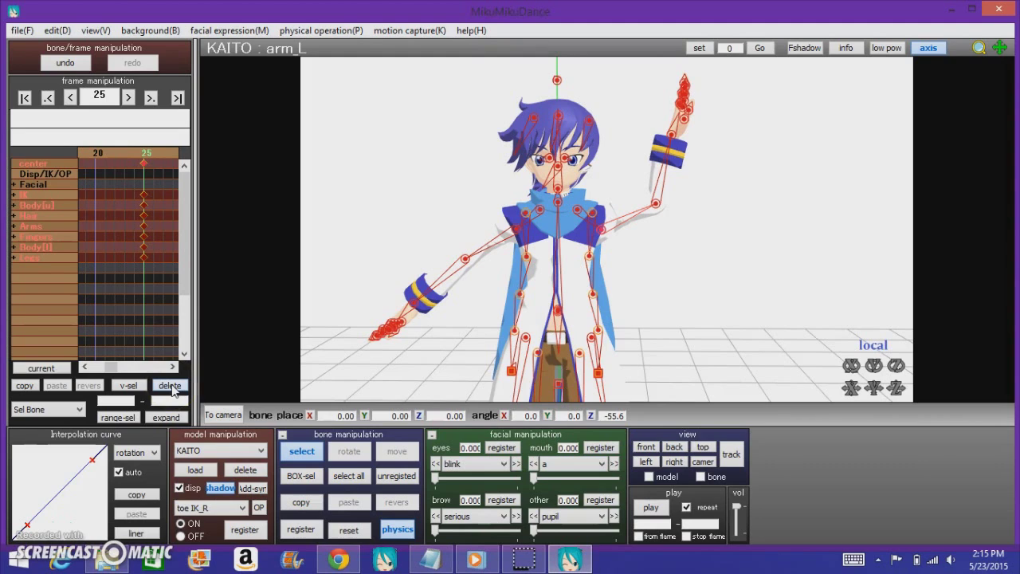
Delete the keyframes of all bones at frames 25 and 15, and return to frame 0.
left_click(172, 389)
mouse_move(139, 157)
left_mouse_down()
mouse_move(126, 157)
mouse_move(163, 157)
mouse_move(99, 158)
mouse_move(159, 156)
mouse_move(148, 159)
left_mouse_up()
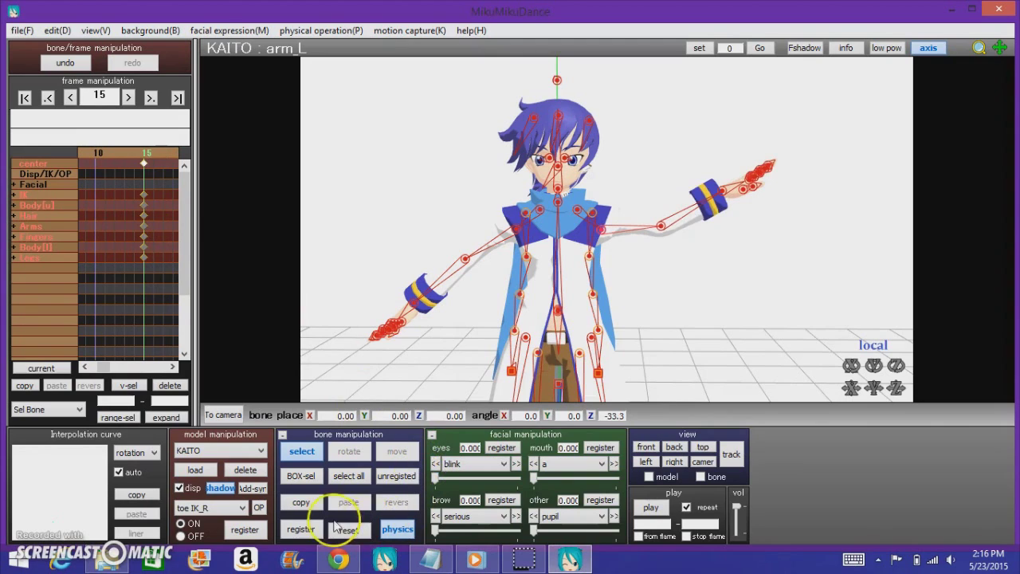
left_click(179, 385)
left_click_drag(125, 155, 98, 155)
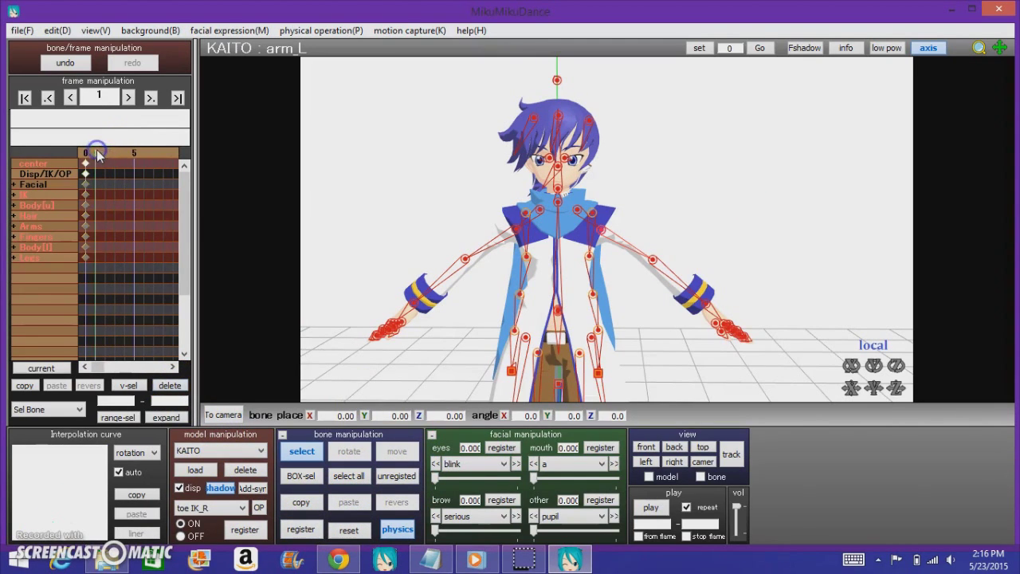
left_click(141, 157)
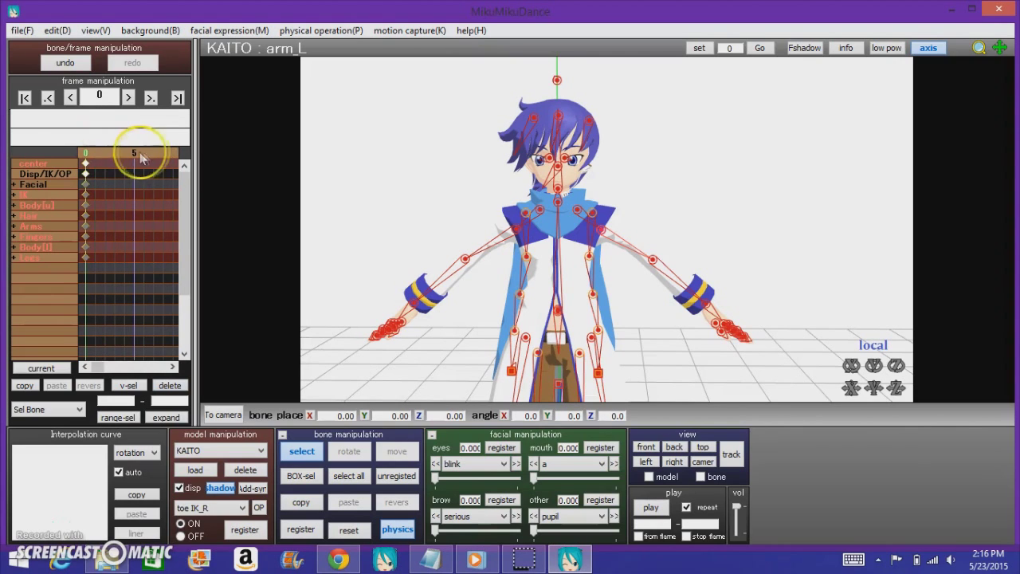
At frame 40, rotate arm_L about its local Z axis until the left upper arm is roughly horizontal.
left_click_drag(145, 157, 165, 159)
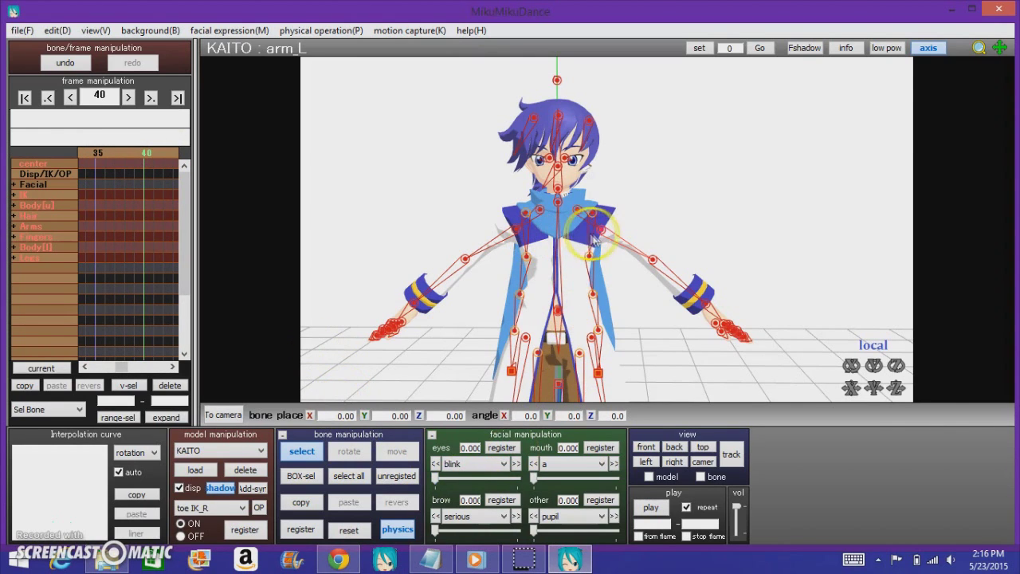
left_click(598, 231)
left_click_drag(877, 365, 896, 341)
Bend elbow_L upward into a waving pose, to about X 55.3, Y -113.3, Z -130.6, and register all bones at frame 40.
left_click(664, 222)
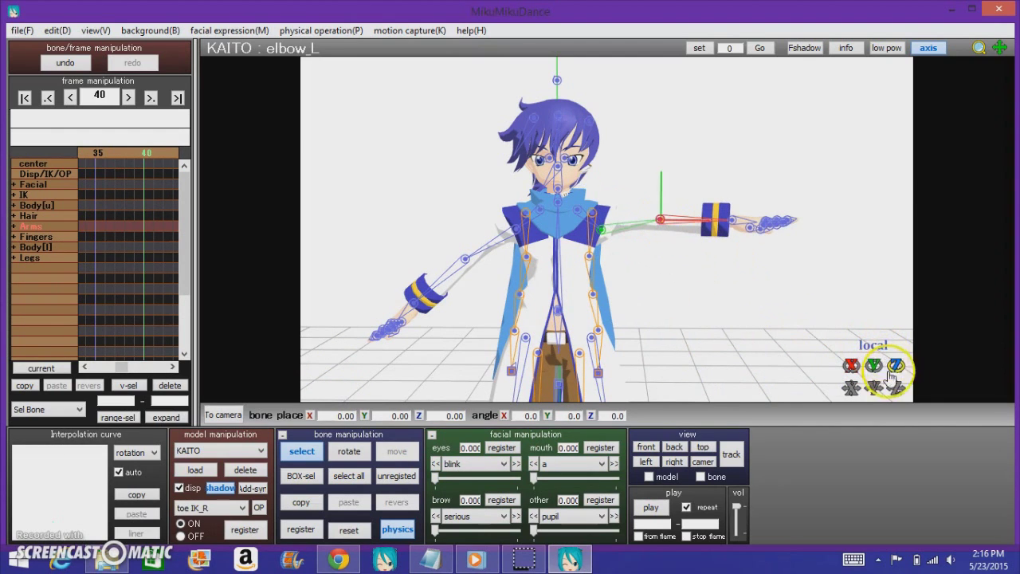
left_click_drag(896, 365, 852, 357)
left_click_drag(604, 206, 502, 92)
left_click(296, 461)
mouse_move(606, 237)
middle_mouse_down()
mouse_move(587, 261)
mouse_move(601, 267)
mouse_move(603, 253)
middle_mouse_up()
scroll(587, 261, "up", 4)
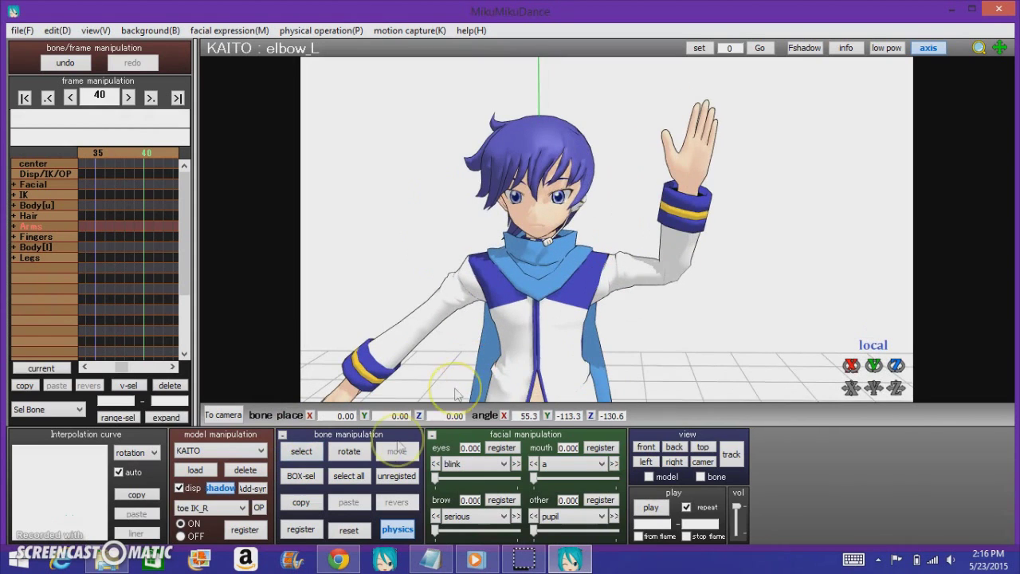
left_click(349, 476)
left_click(301, 529)
At frame 60, rotate elbow_L inward toward the head to about X 16.0, Y -107.9, Z -134.7, and register all bones.
left_click(155, 154)
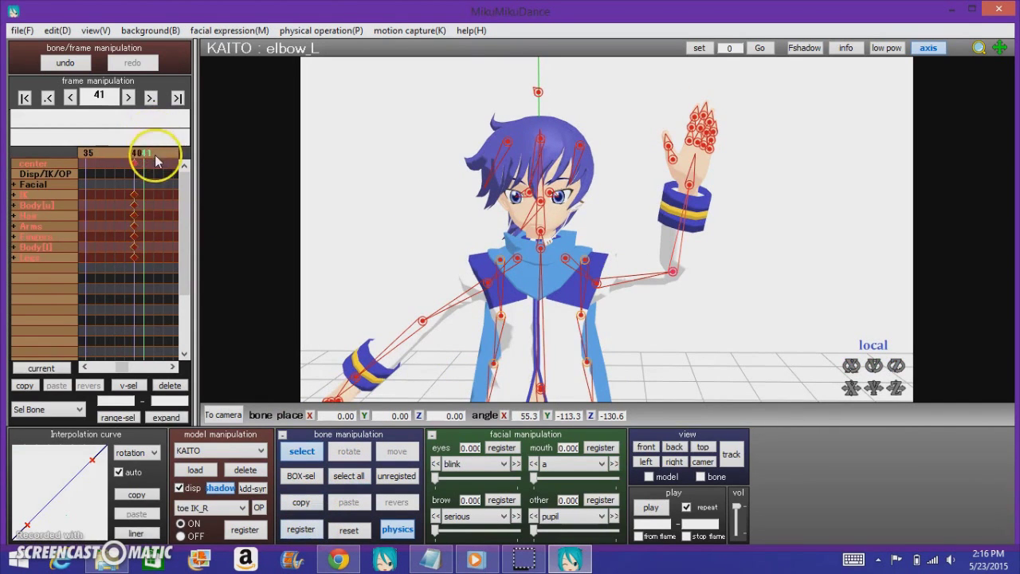
left_click_drag(163, 159, 164, 160)
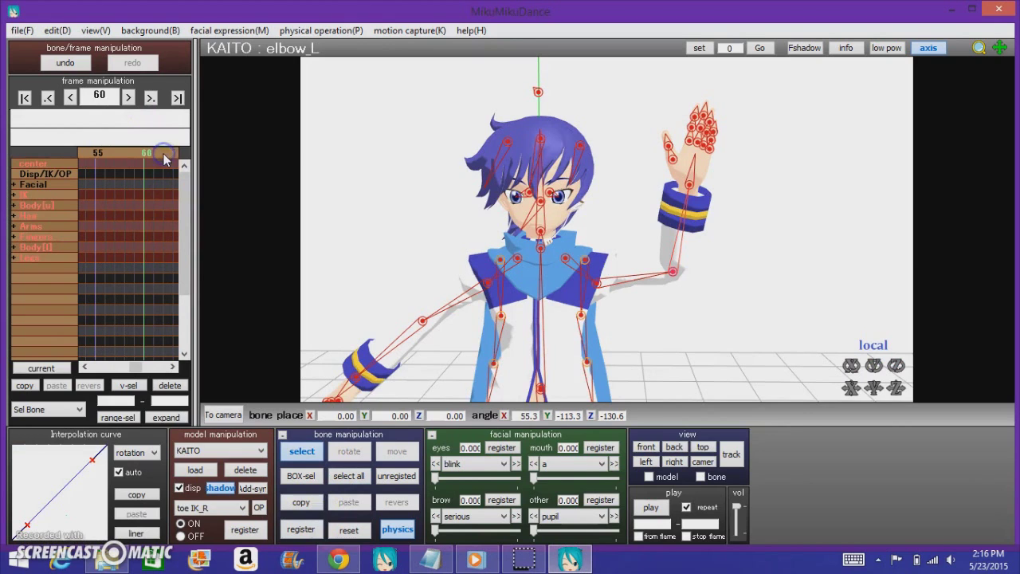
left_click(676, 275)
left_click_drag(898, 364, 574, 182)
left_click_drag(846, 365, 843, 365)
left_click(349, 475)
left_click(301, 530)
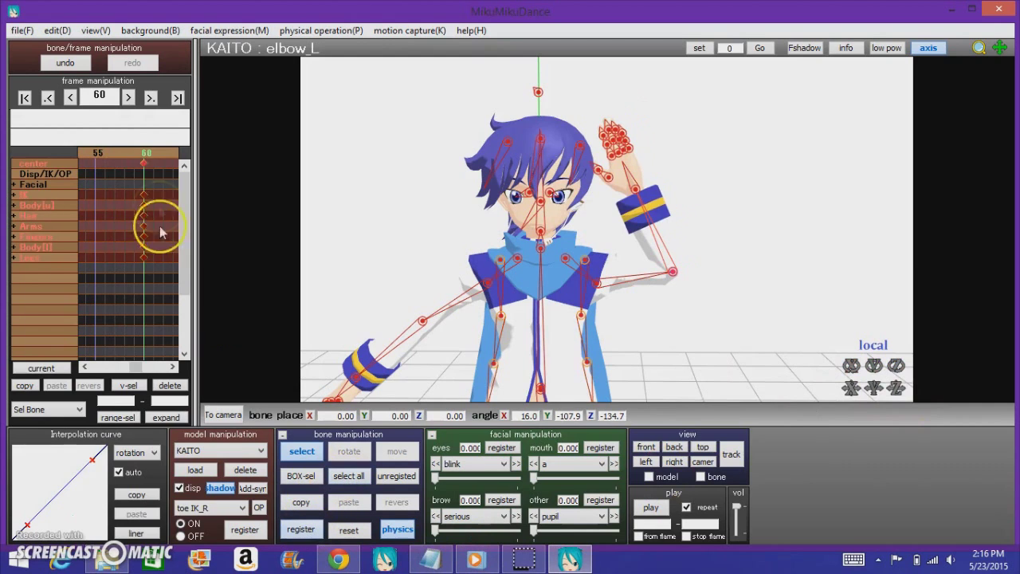
At frame 80, rotate elbow_L outward to about X 66.1, Y -117.1, Z -141.4, and register all bones.
left_click(165, 155)
left_click(166, 156)
left_click(165, 156)
left_click(166, 155)
left_click(166, 155)
left_click(166, 155)
left_click(166, 155)
left_click(166, 155)
left_click_drag(167, 162, 157, 158)
left_click(677, 276)
left_click_drag(880, 366, 612, 295)
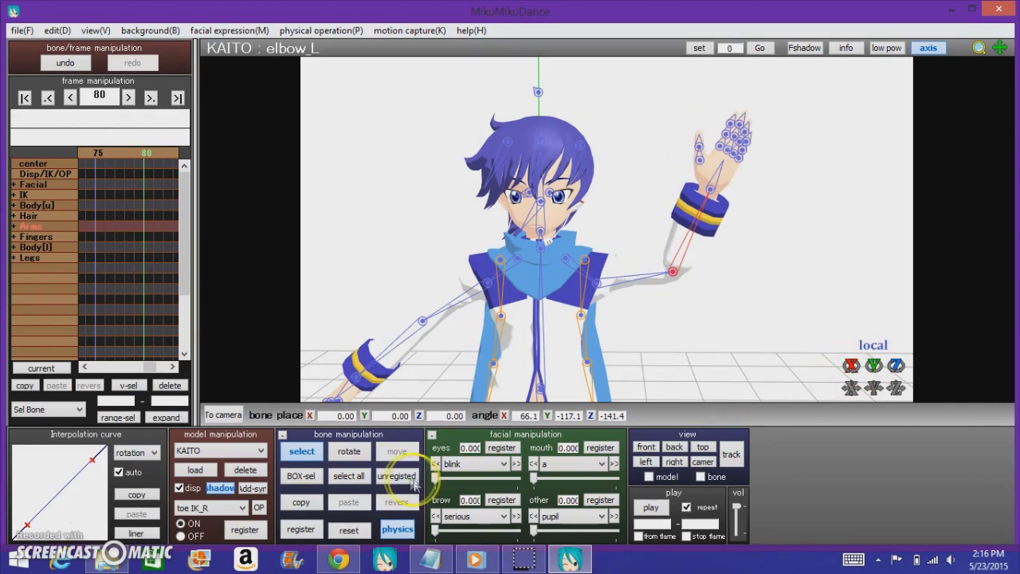
left_click(350, 475)
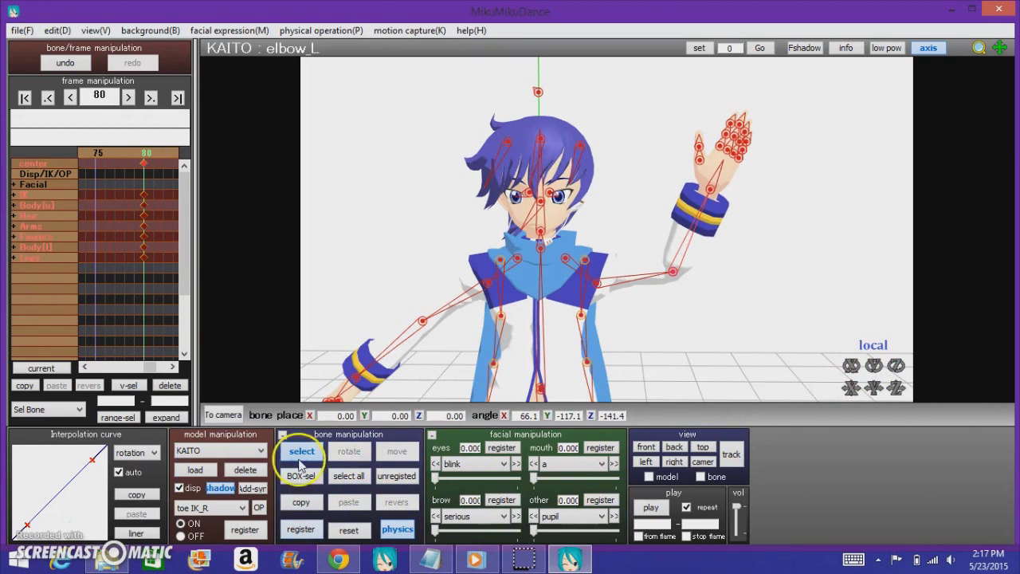
Play the waving animation, stop it, and deselect the bones.
left_click(651, 506)
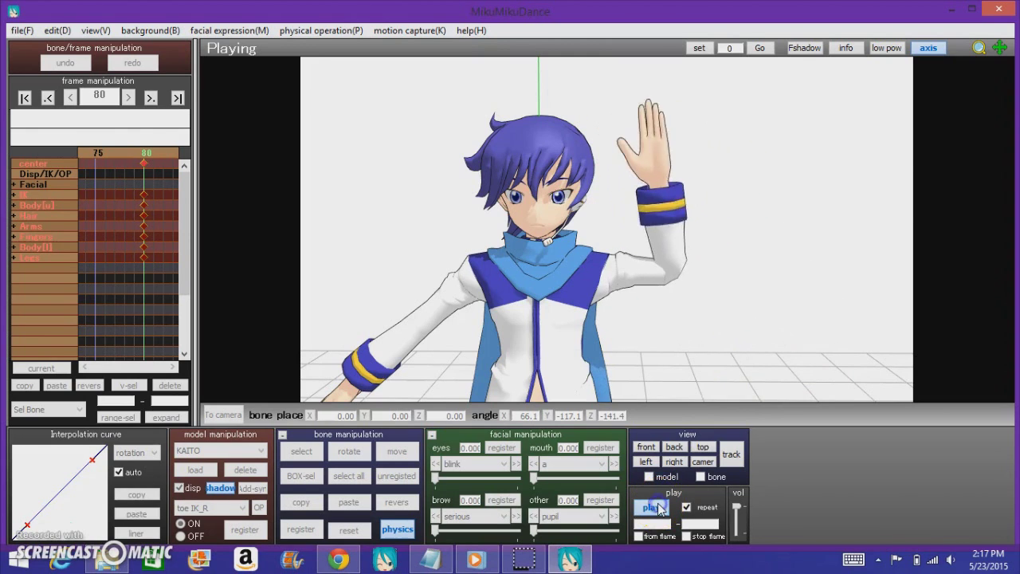
left_click(652, 508)
left_click(511, 341)
left_click(163, 157)
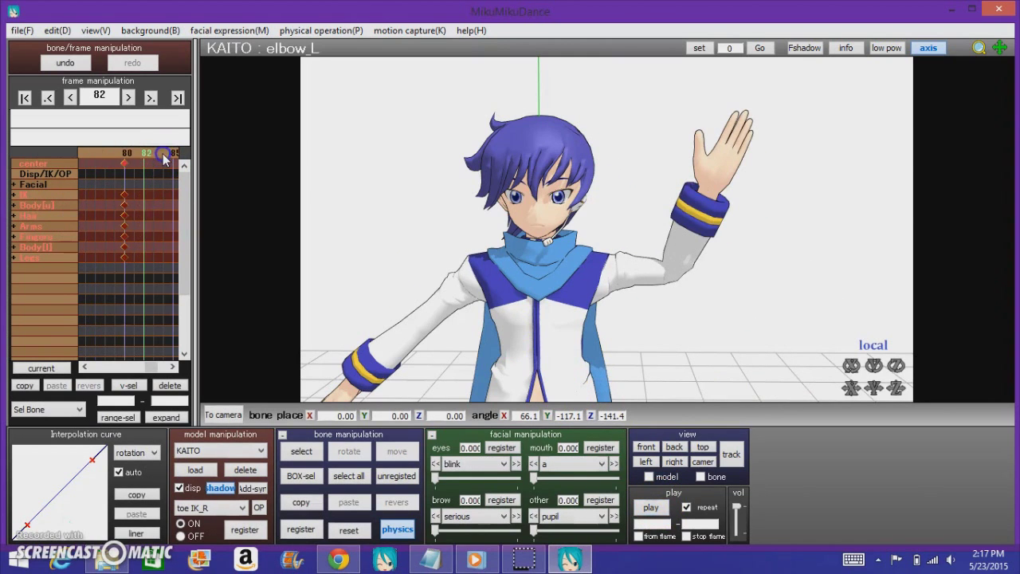
left_click(164, 157)
left_click(163, 157)
left_click(163, 157)
left_click(164, 157)
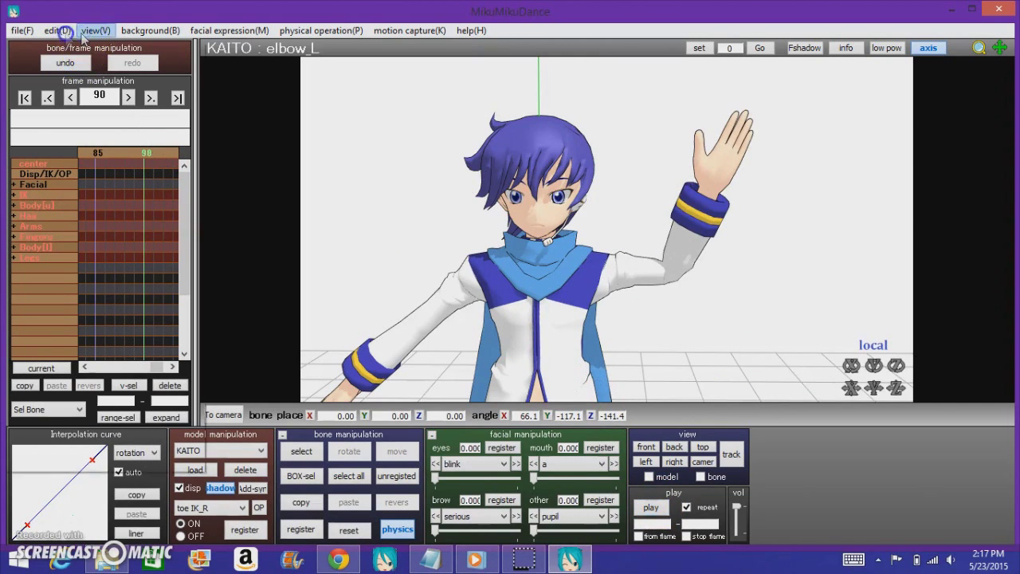
left_click(57, 31)
mouse_move(94, 32)
left_click(330, 171)
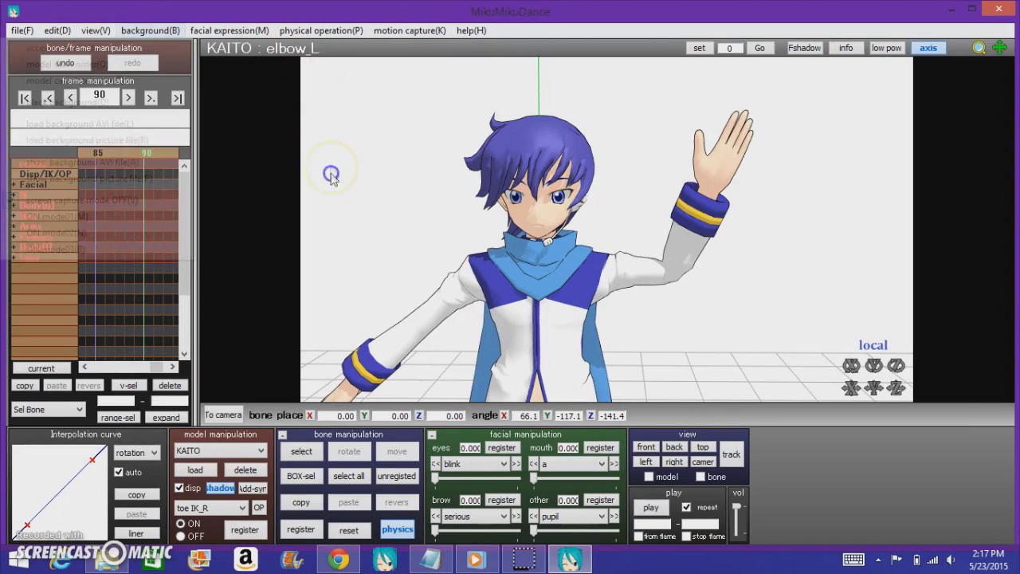
Move back along the timeline to frame 23 and switch from KAITO to camera/light/accessory editing.
left_click(105, 155)
left_click(104, 155)
left_click(105, 155)
left_click(104, 155)
left_click_drag(106, 157, 161, 154)
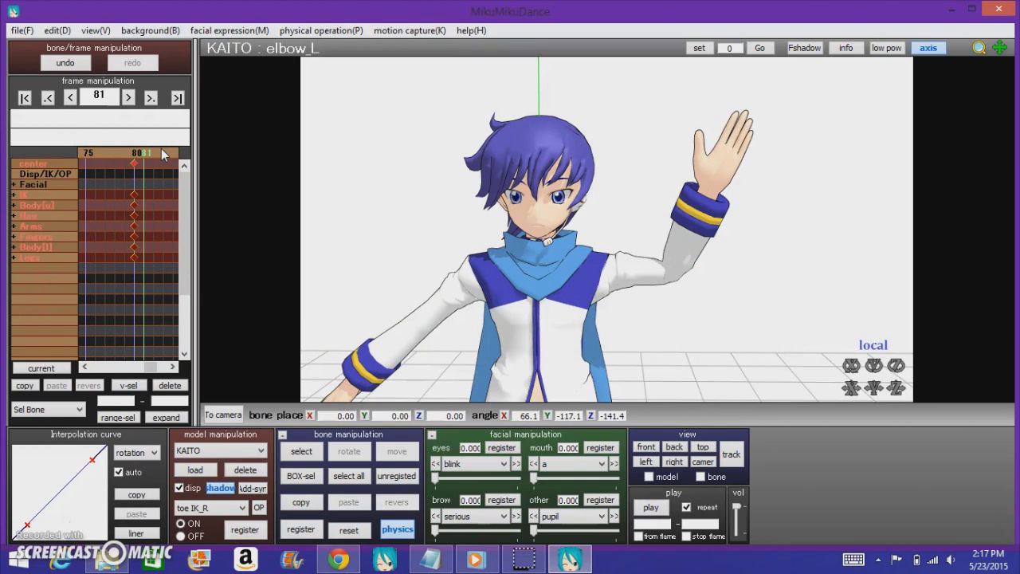
left_click_drag(160, 153, 98, 156)
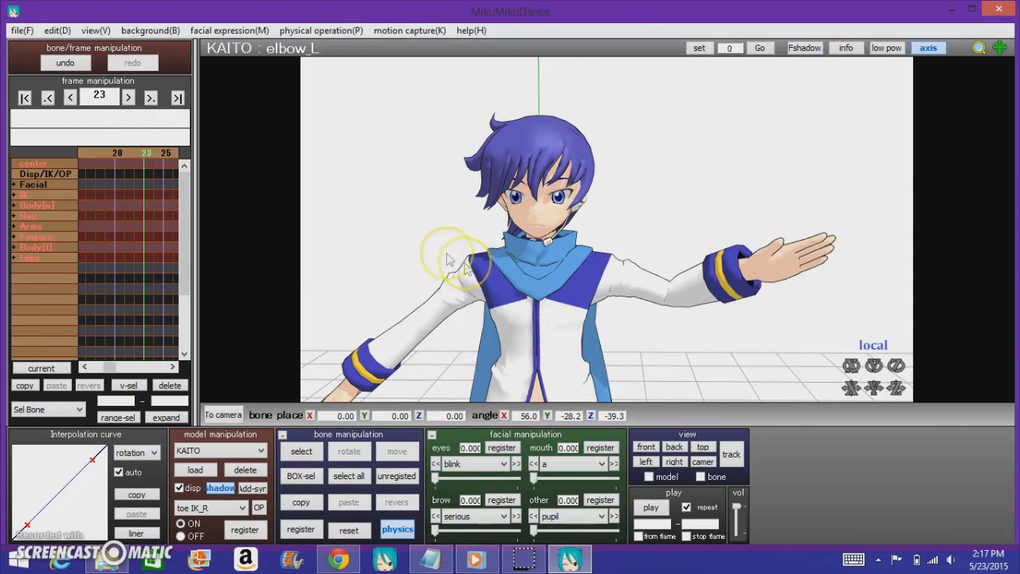
left_click(259, 450)
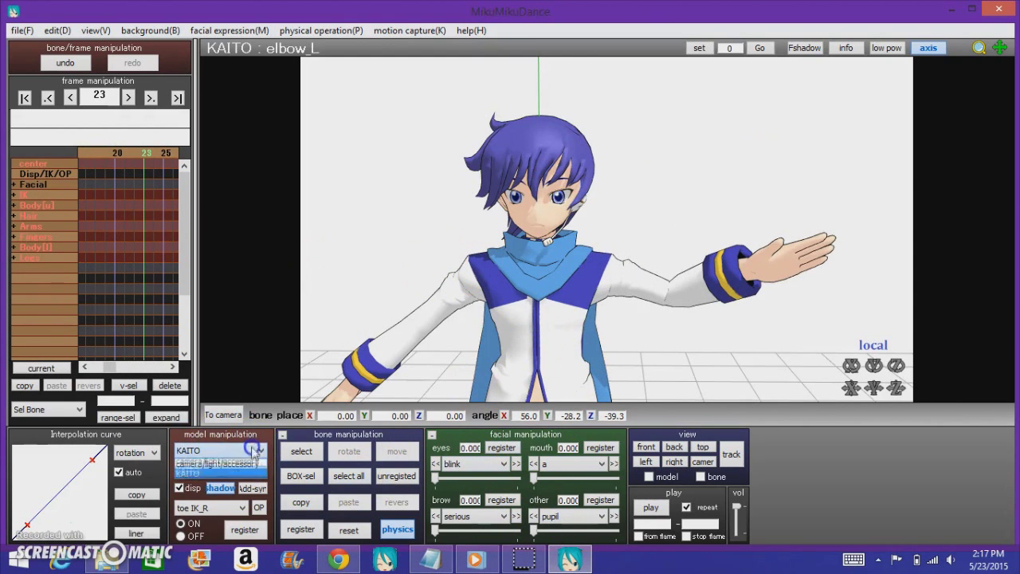
left_click(254, 464)
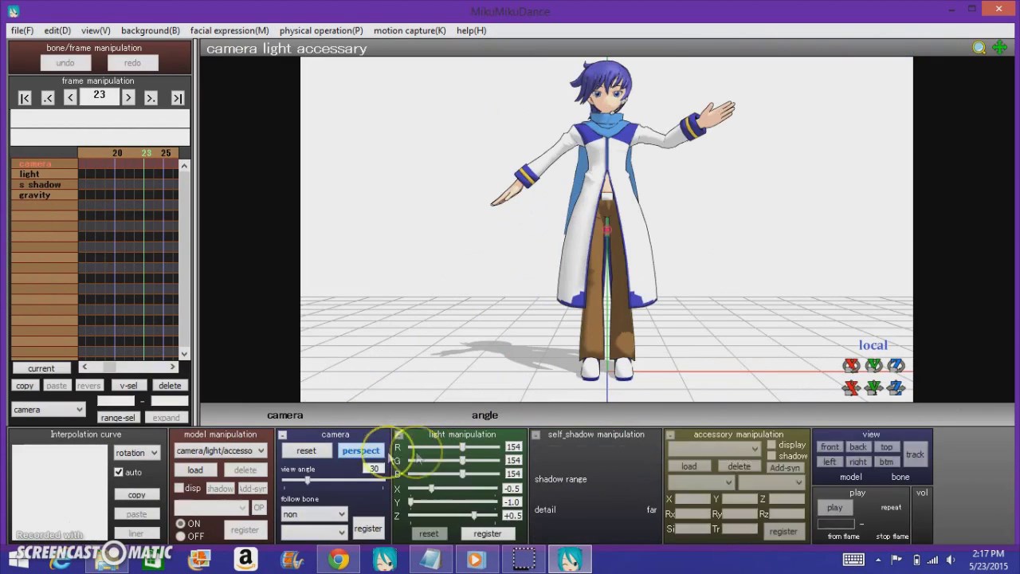